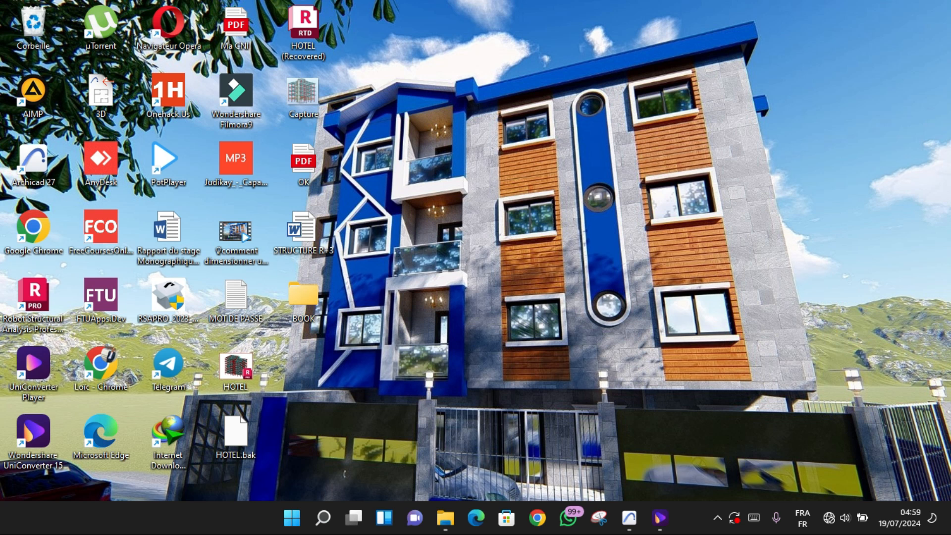
- Switch to Archicad and examine the RDC floor plan, comparing the overall layout with the rooms of the building with three cars
left_click(629, 518)
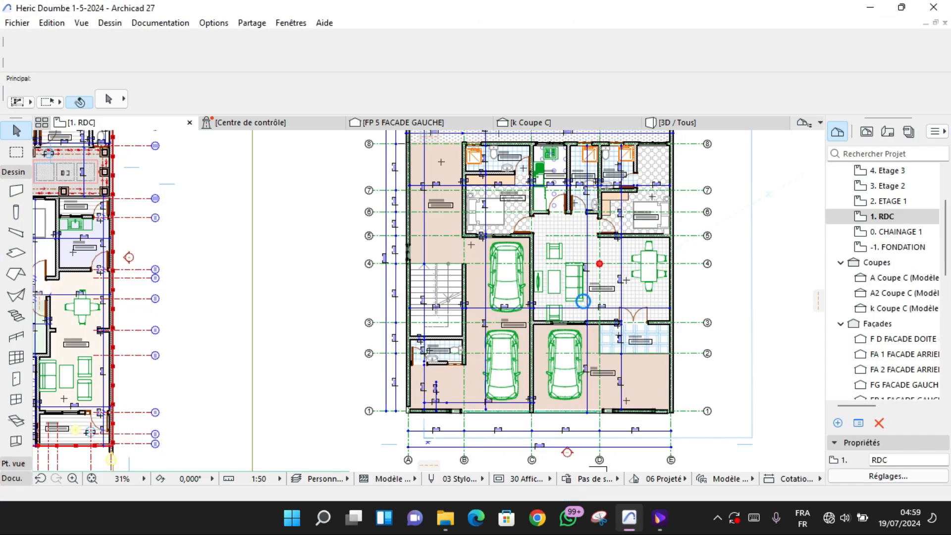
scroll(569, 309, "up", 3)
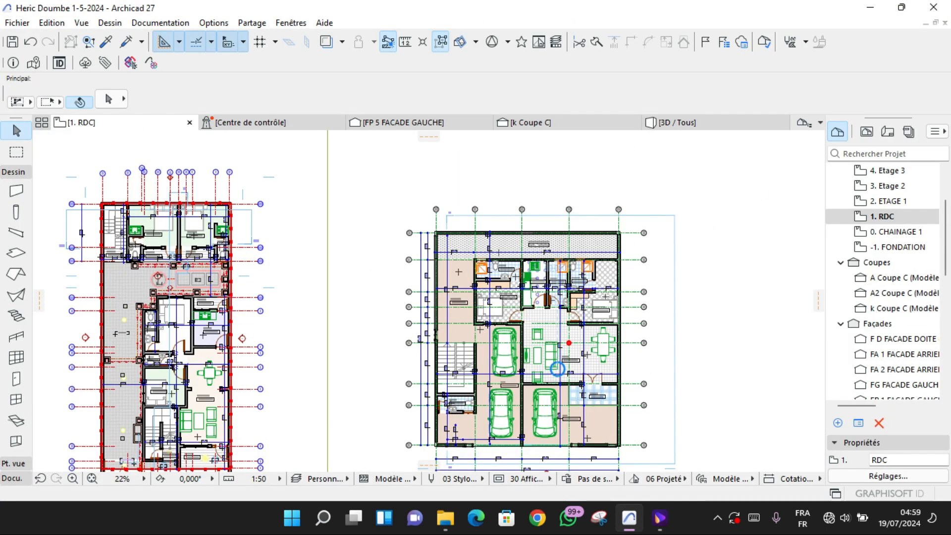
scroll(550, 353, "down", 3)
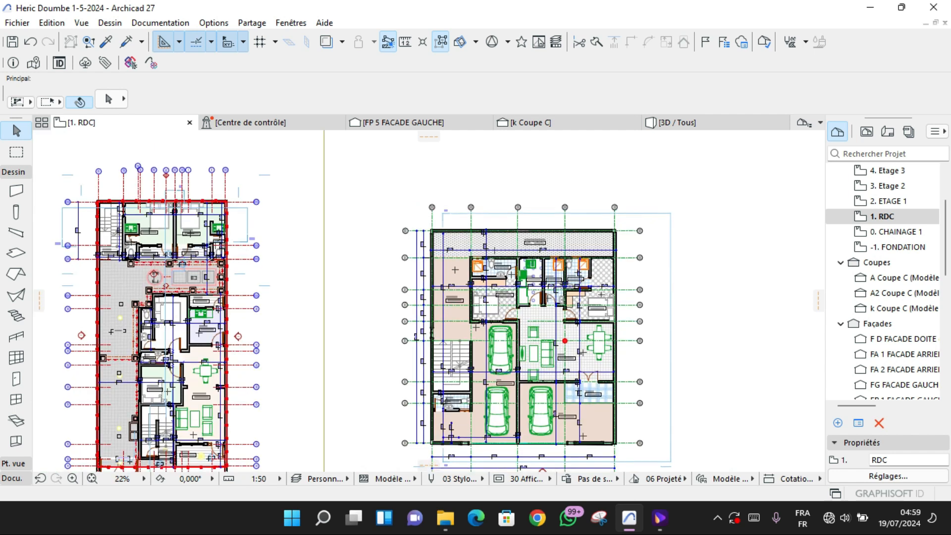
scroll(551, 353, "up", 3)
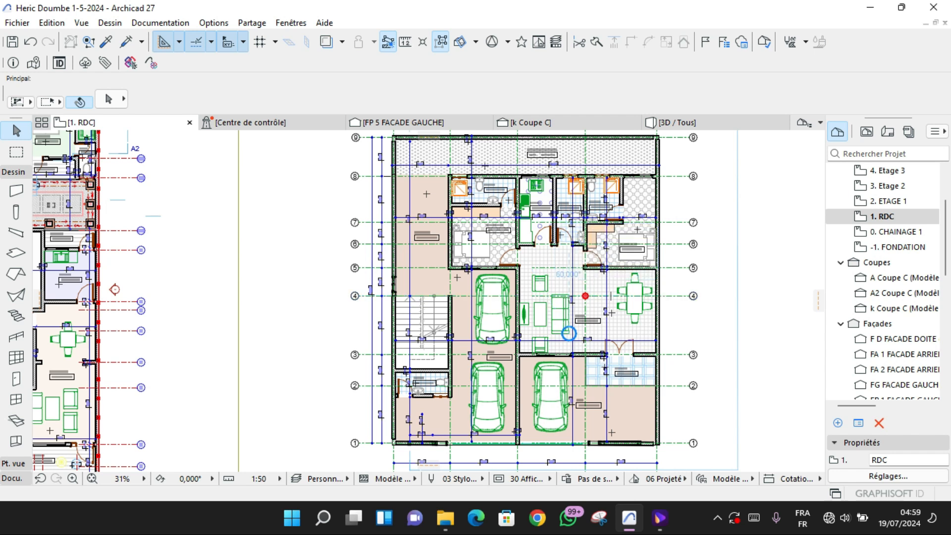
scroll(463, 305, "down", 3)
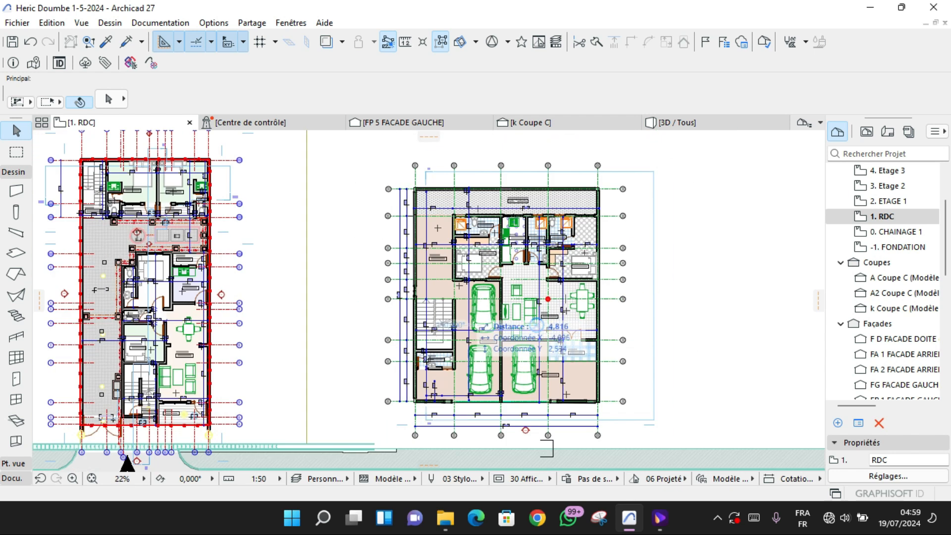
scroll(404, 365, "up", 3)
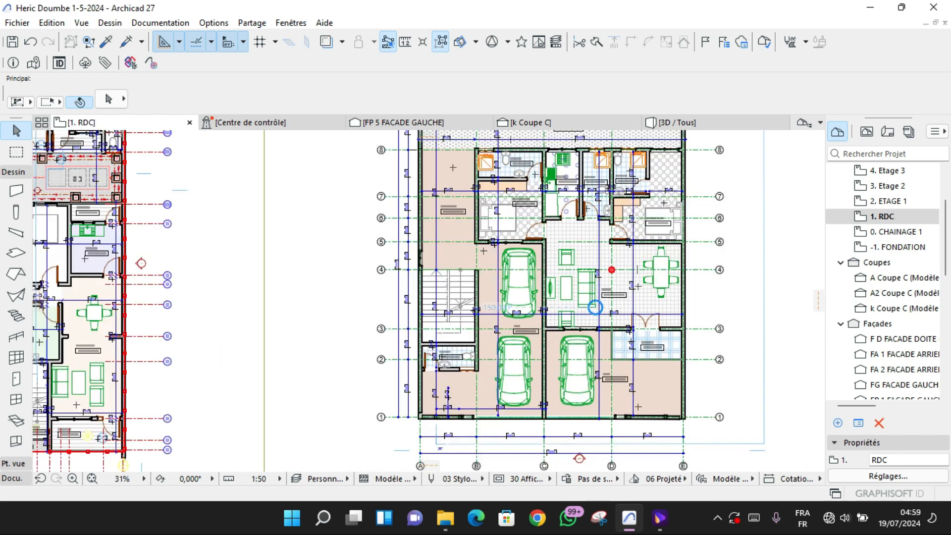
scroll(398, 300, "up", 2)
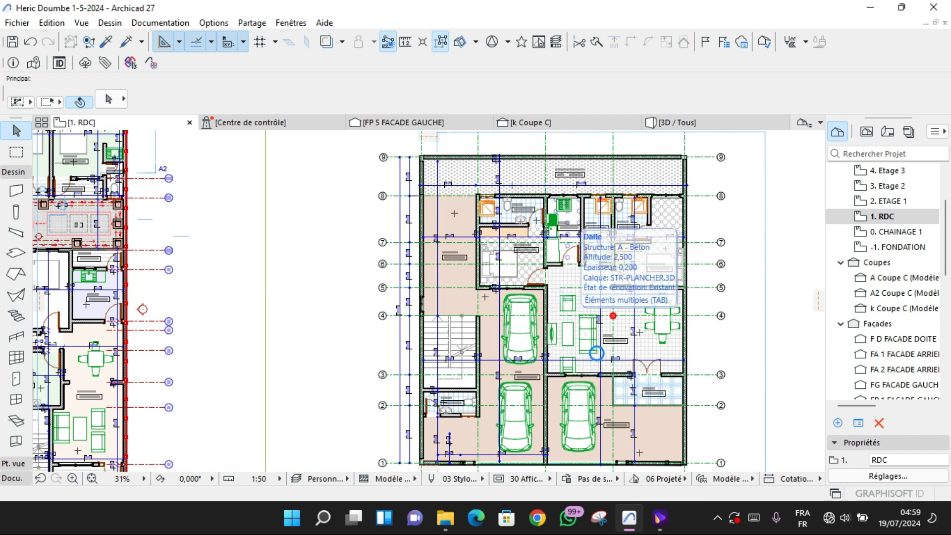
scroll(579, 255, "down", 3)
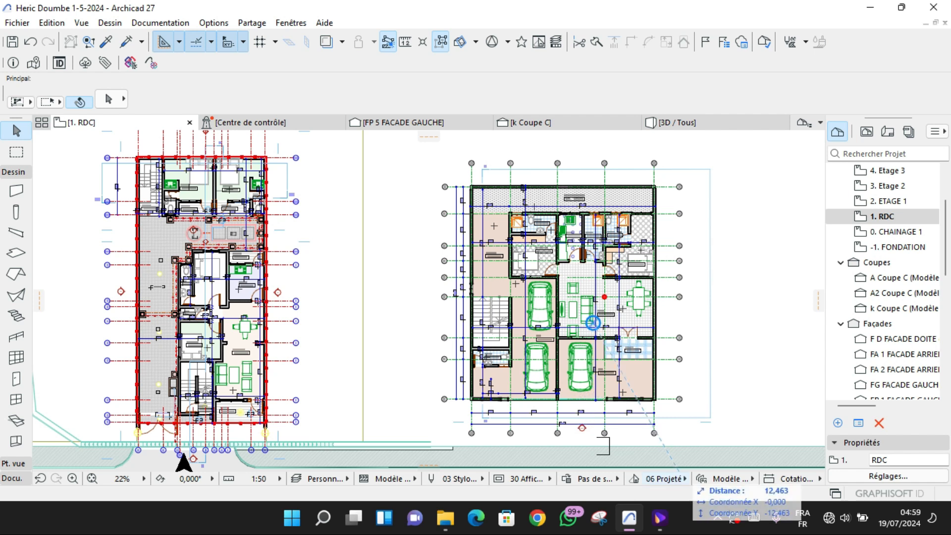
scroll(585, 308, "up", 3)
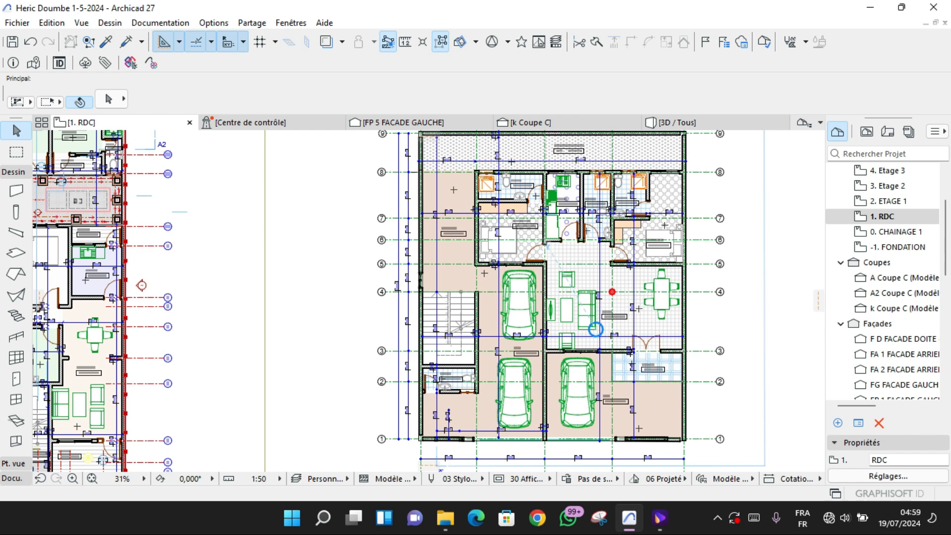
scroll(601, 272, "down", 3)
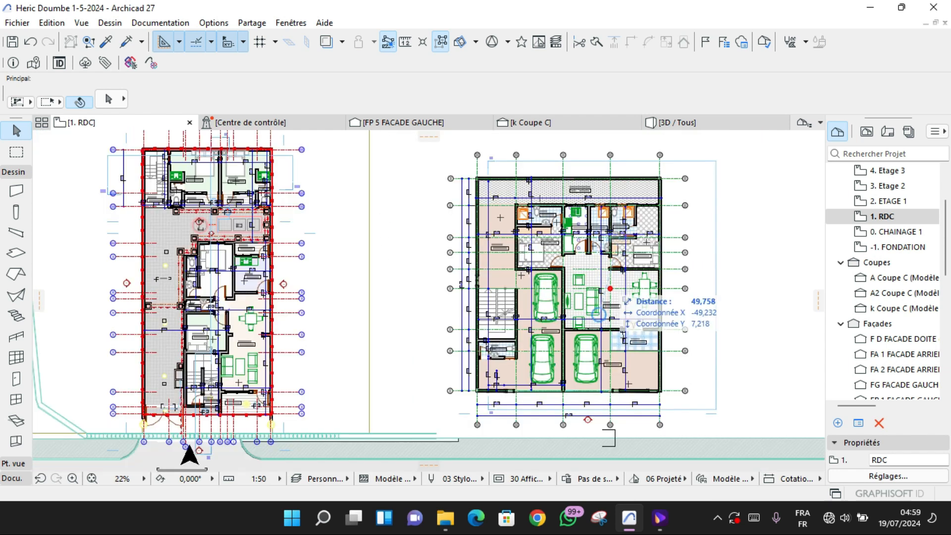
scroll(598, 313, "up", 3)
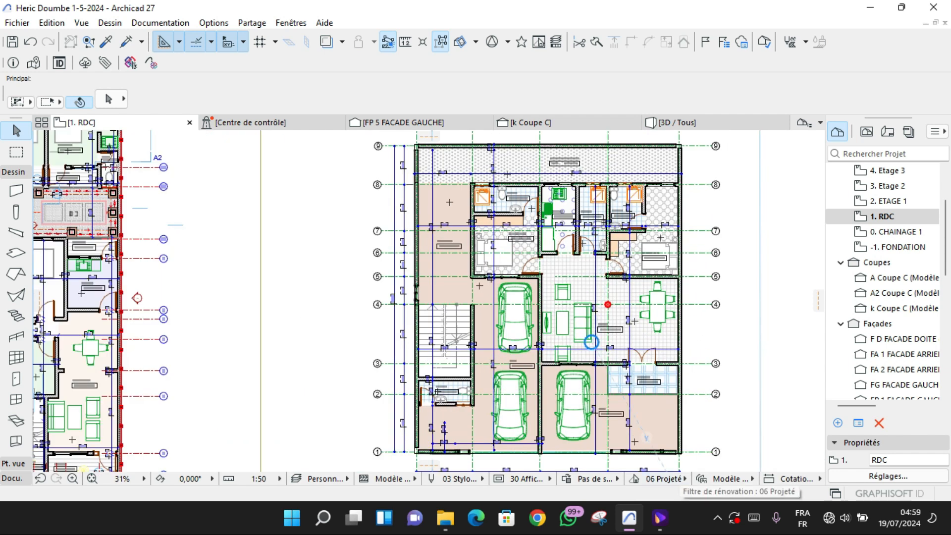
scroll(546, 282, "up", 3)
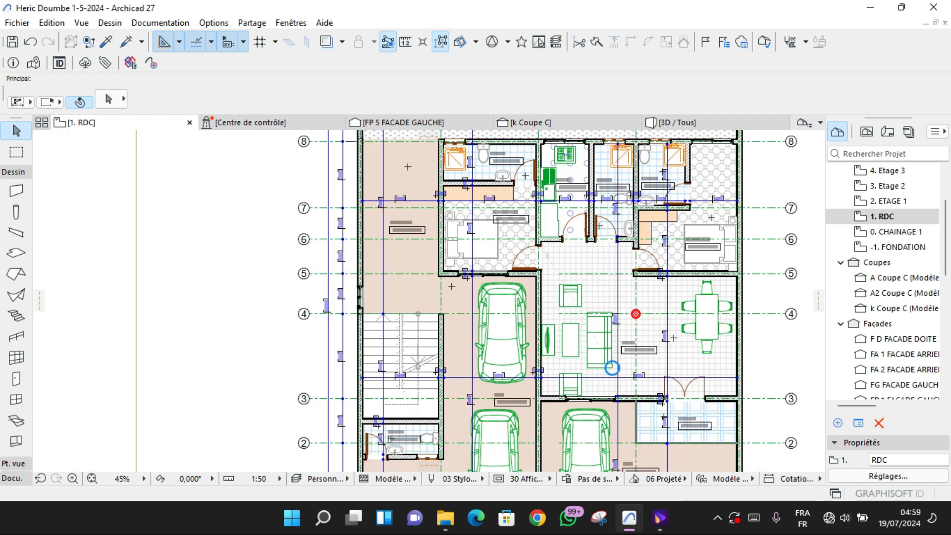
scroll(589, 350, "down", 2)
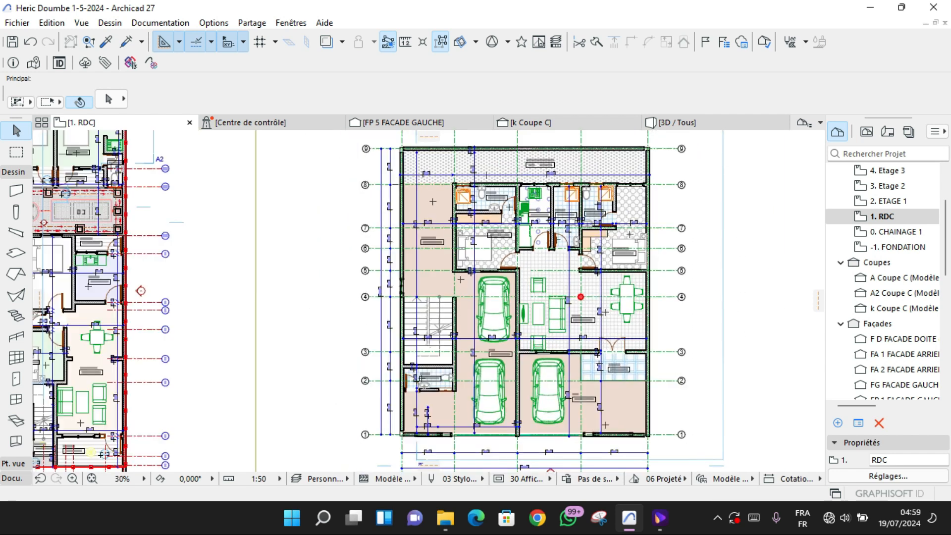
scroll(556, 325, "down", 2)
- Set the RDC plan's renovation filter to 05 Construction and examine the beam and column layout
left_click(664, 478)
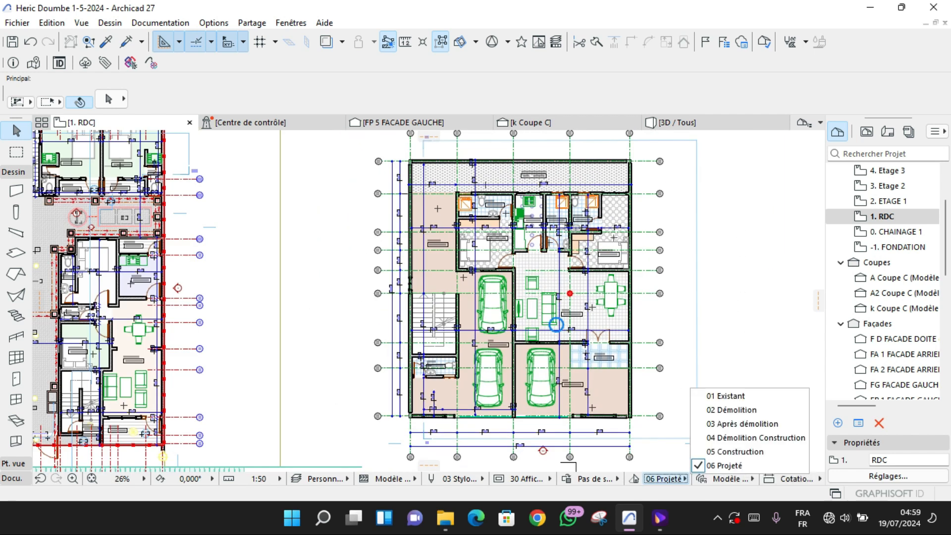
left_click(666, 453)
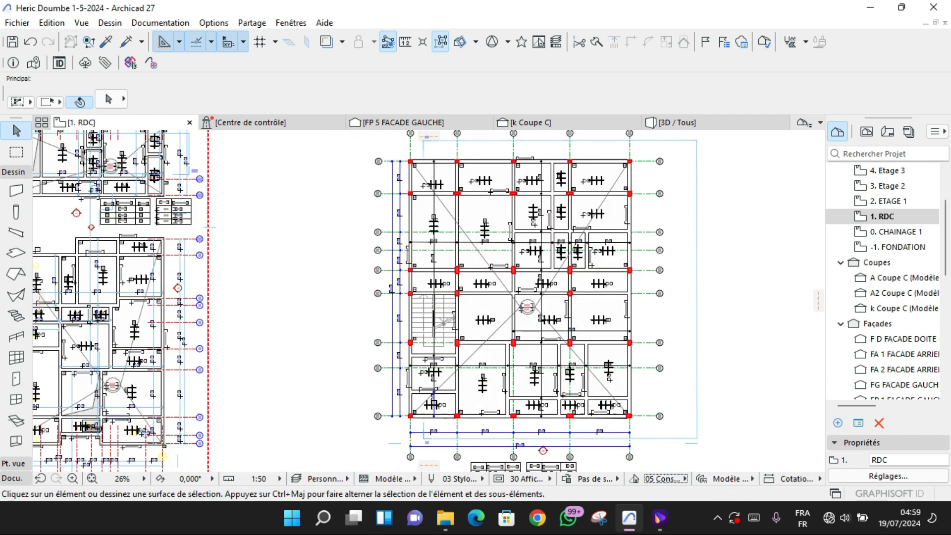
scroll(552, 327, "up", 2)
scroll(423, 262, "up", 1)
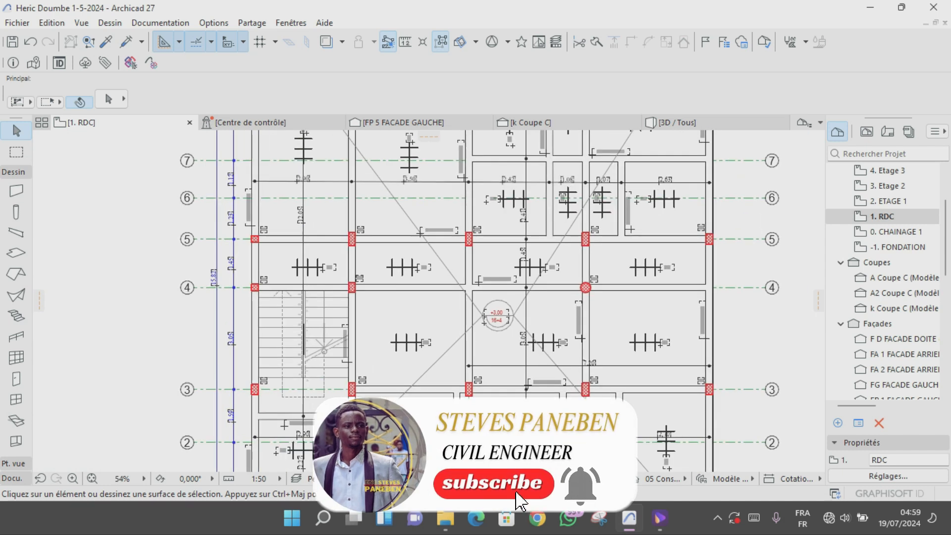
scroll(423, 262, "down", 2)
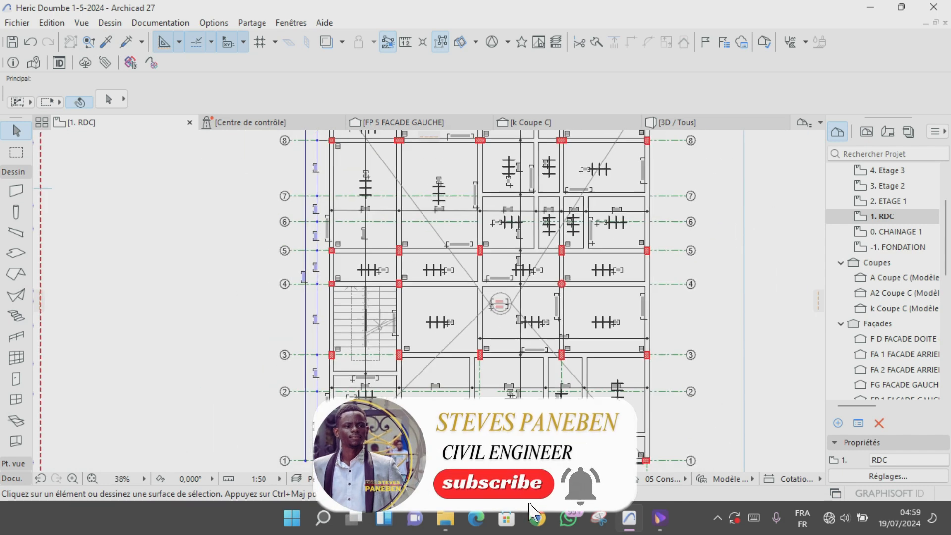
scroll(518, 493, "down", 1)
scroll(518, 501, "up", 3)
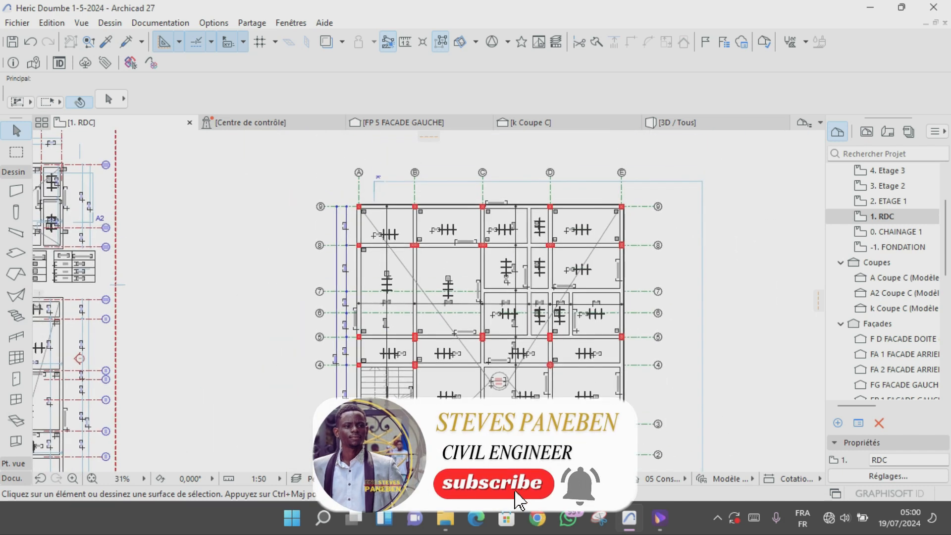
scroll(493, 221, "down", 2)
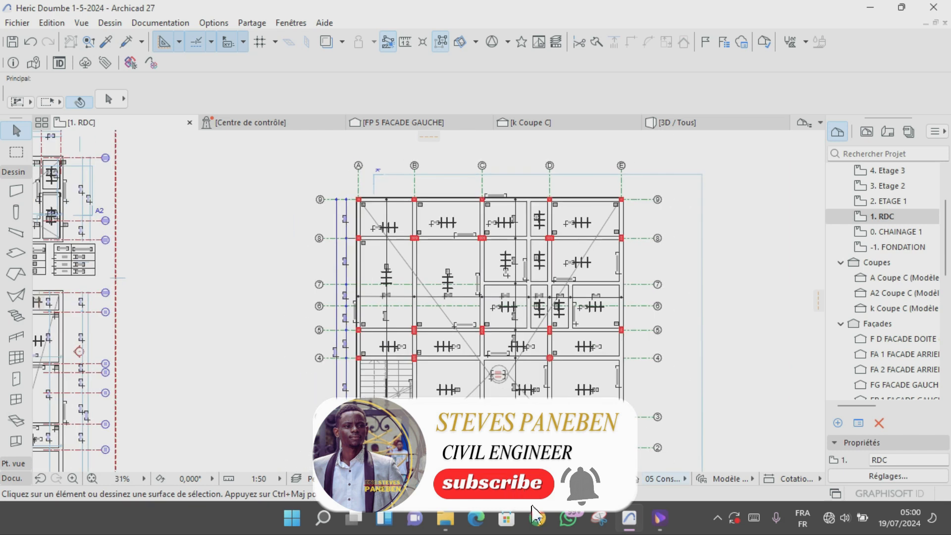
- Set the RDC plan's renovation filter to 06 Projeté
left_click(665, 478)
left_click(724, 465)
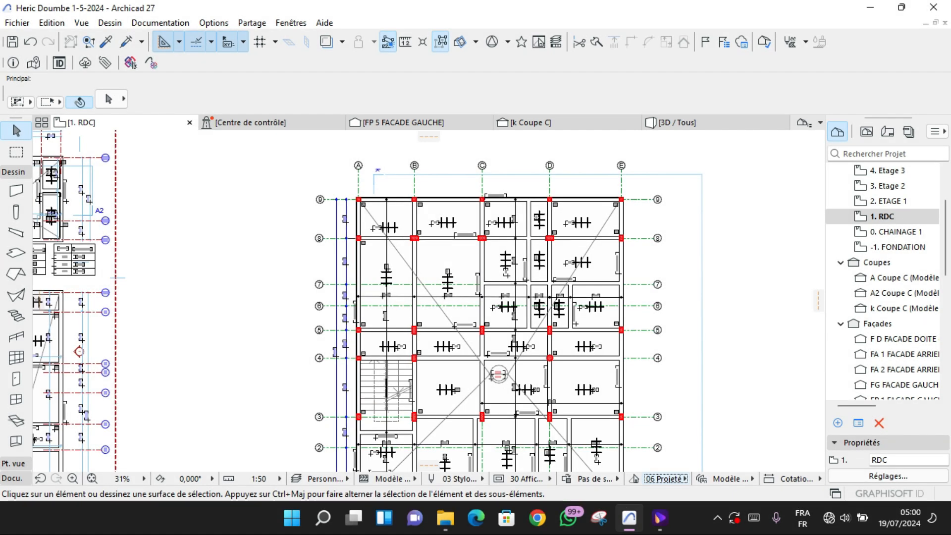
scroll(326, 243, "down", 4)
scroll(356, 280, "up", 4)
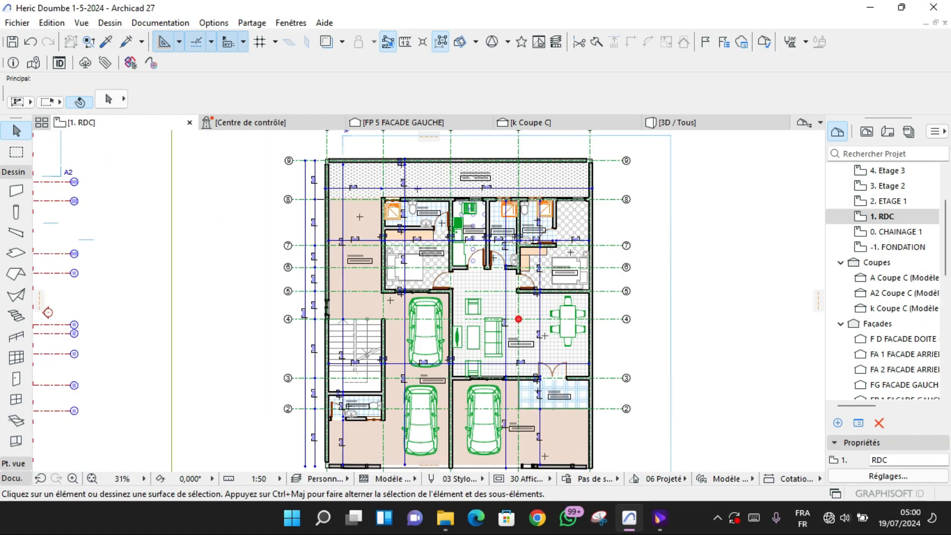
- Open the 3D view of the whole model and set its renovation filter to 06 Projeté
left_click(676, 122)
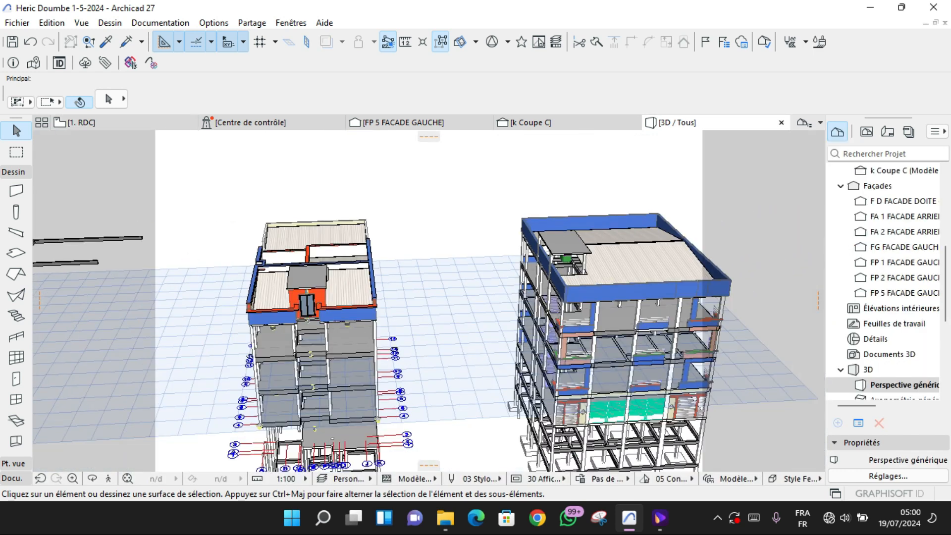
scroll(644, 406, "up", 3)
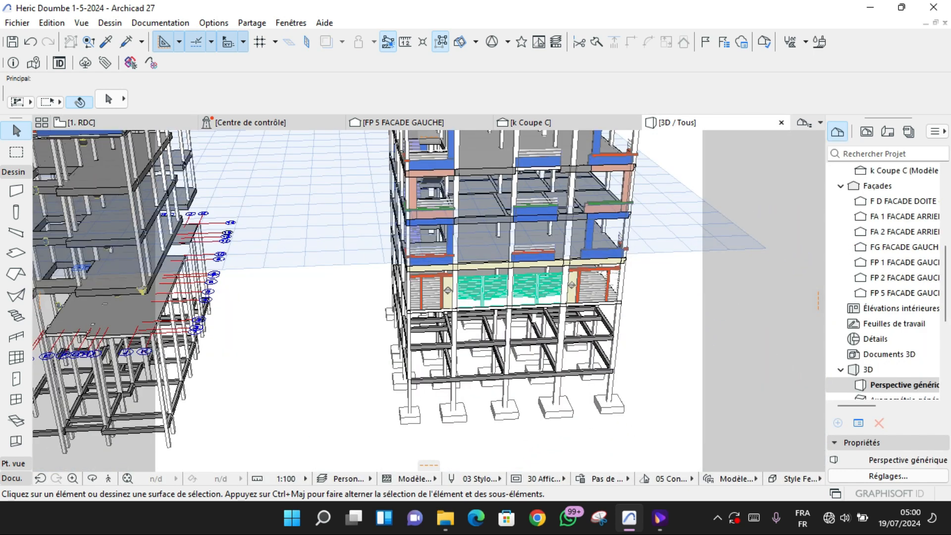
middle_click_drag(614, 396, 609, 512)
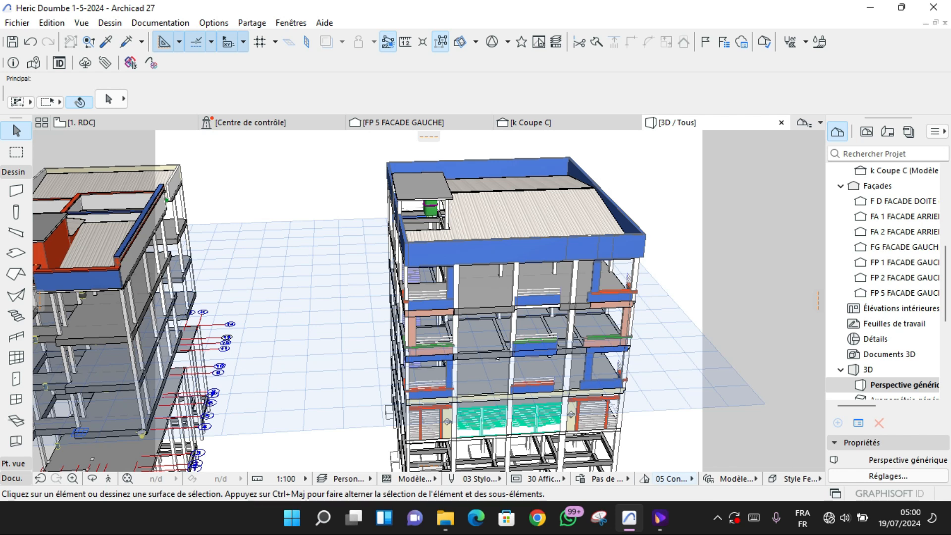
left_click(674, 479)
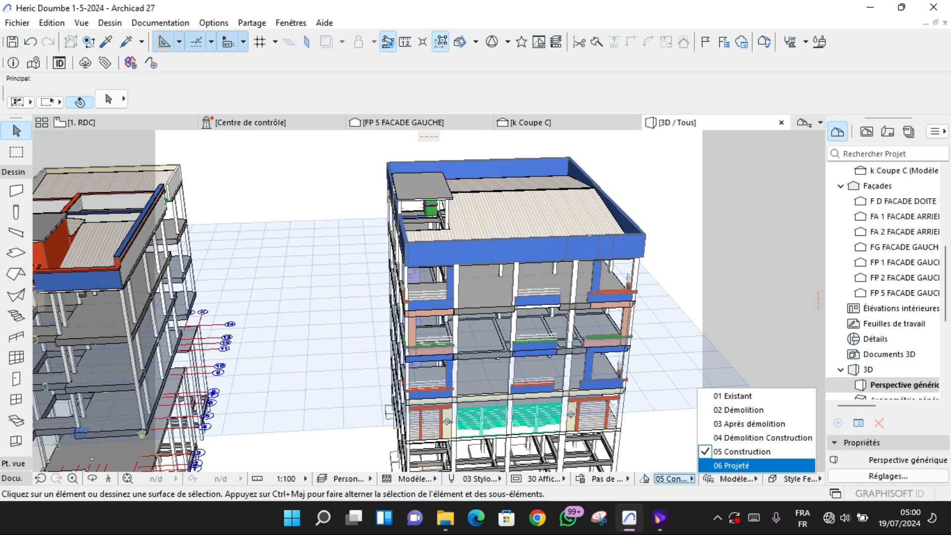
left_click(731, 465)
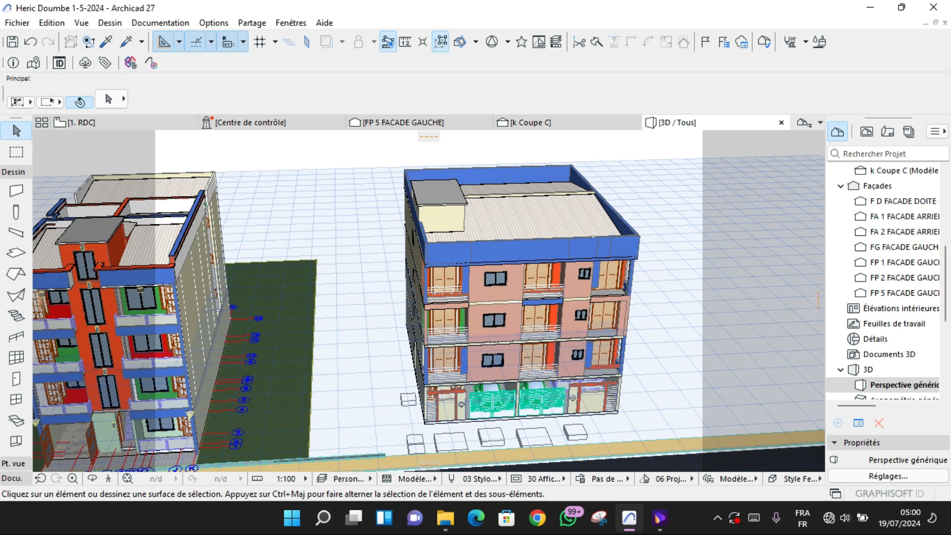
scroll(506, 385, "up", 3)
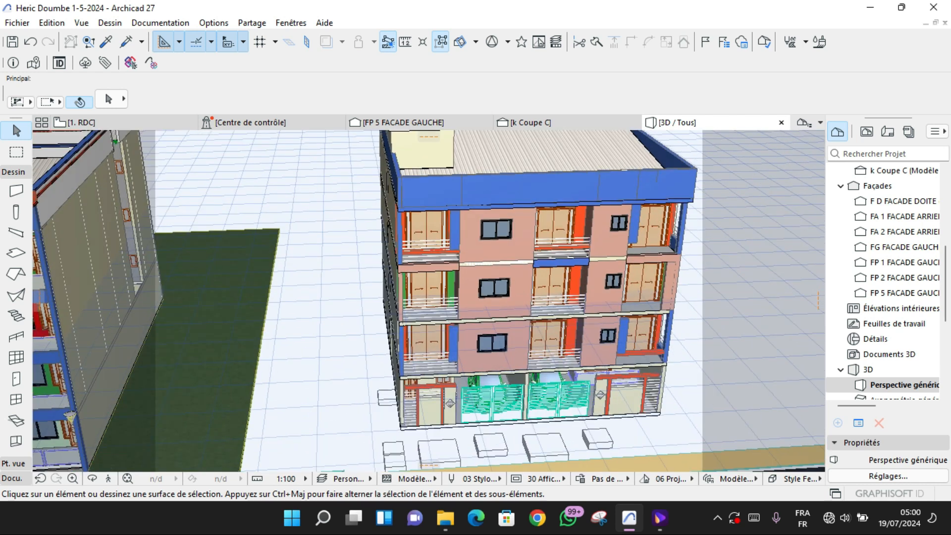
scroll(504, 388, "up", 1)
- On the RDC plan, draw a closed rectangle of chained exterior walls in the empty area between the two buildings, with long sides about 4.08 m
left_click(124, 122)
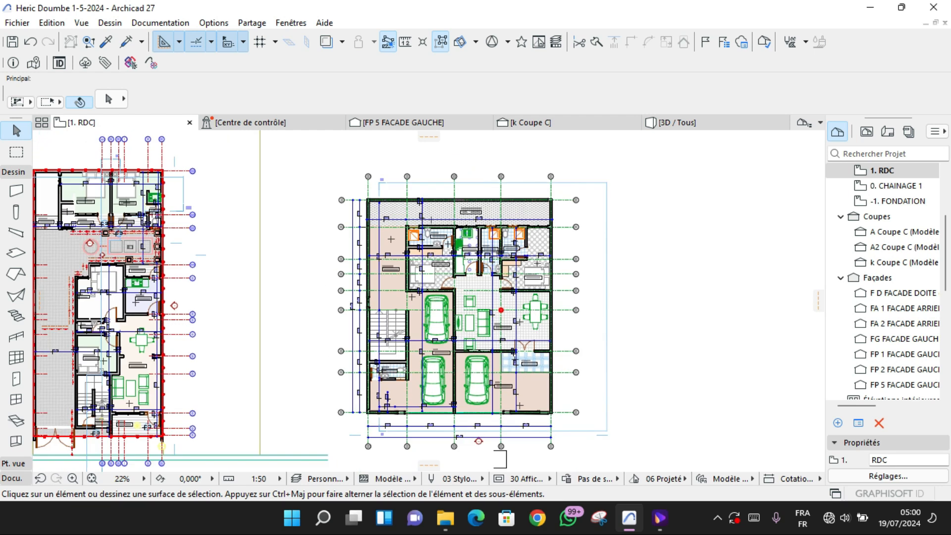
left_click(15, 190)
scroll(282, 266, "up", 4)
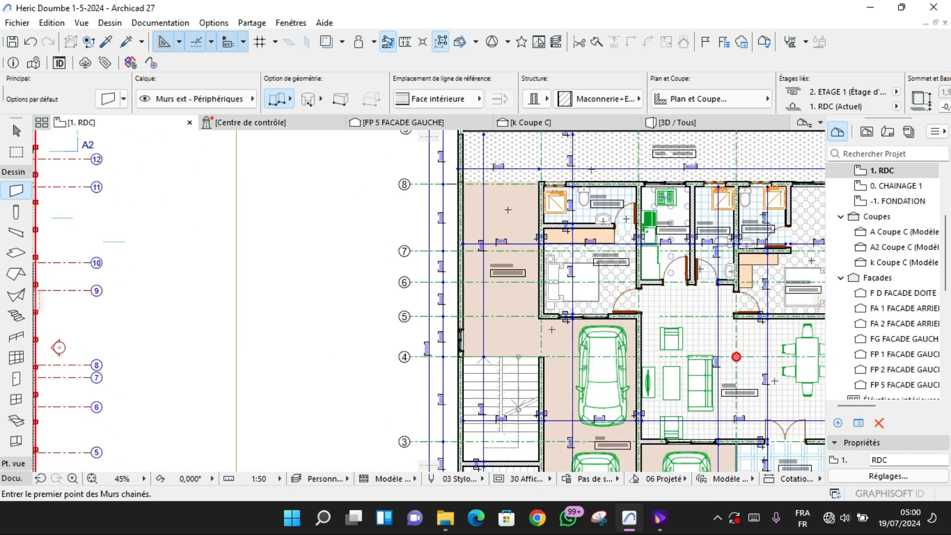
left_click(289, 352)
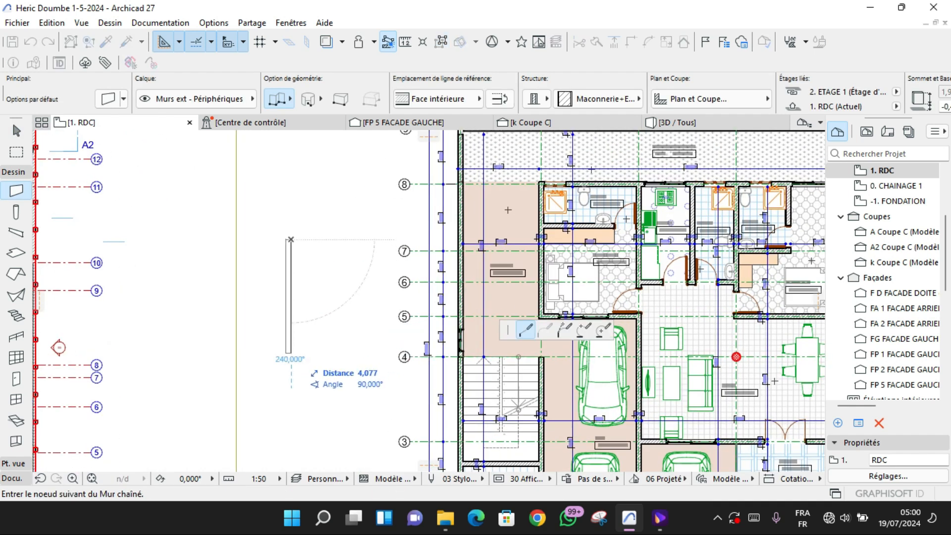
left_click(289, 354)
left_click(369, 354)
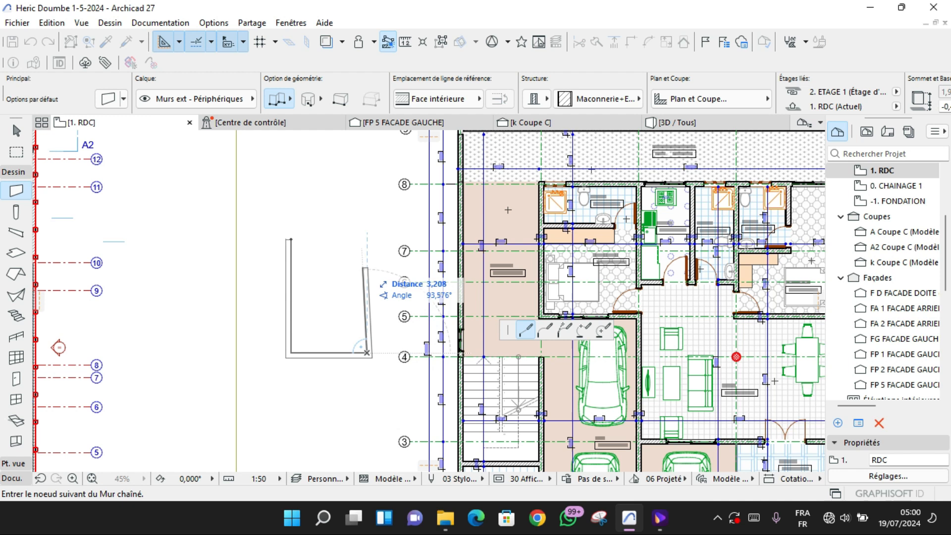
left_click(366, 239)
left_click(288, 239)
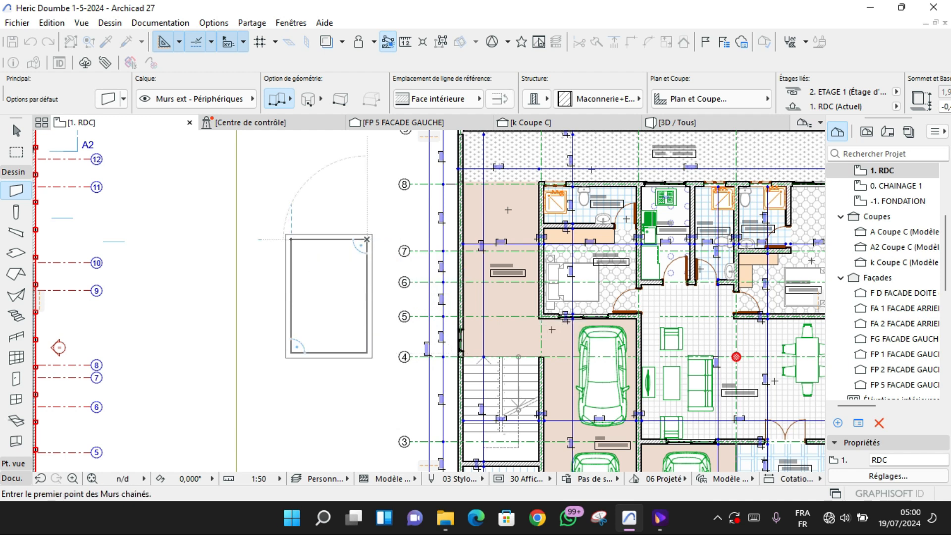
scroll(270, 259, "up", 2)
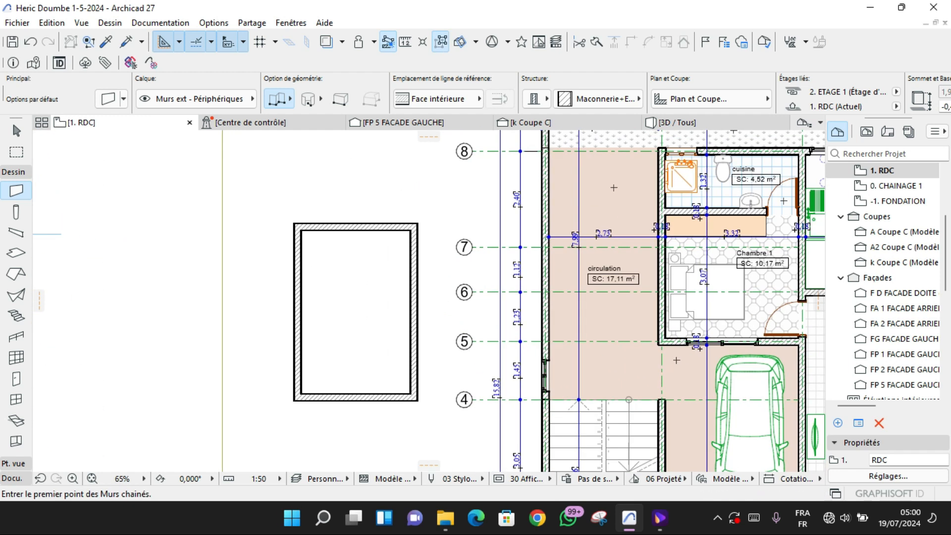
scroll(318, 283, "up", 3)
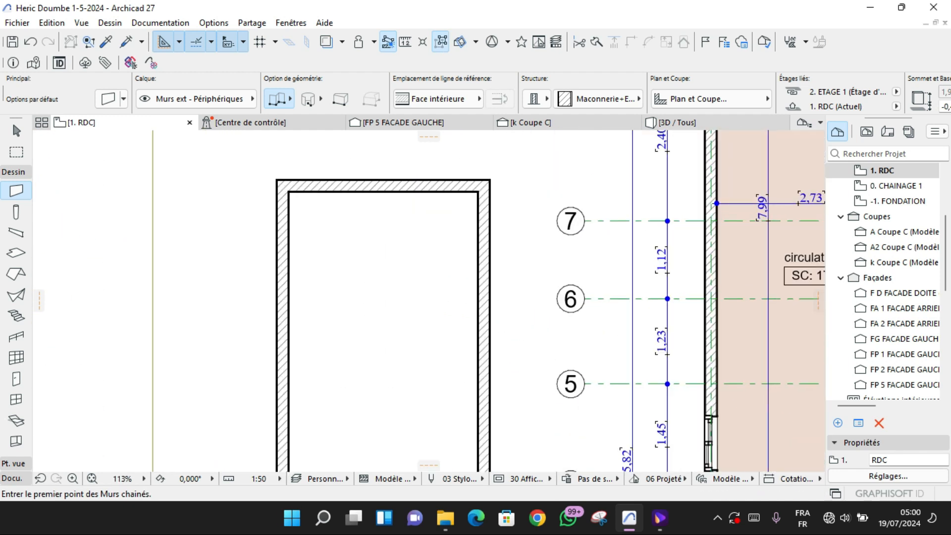
scroll(417, 255, "down", 2)
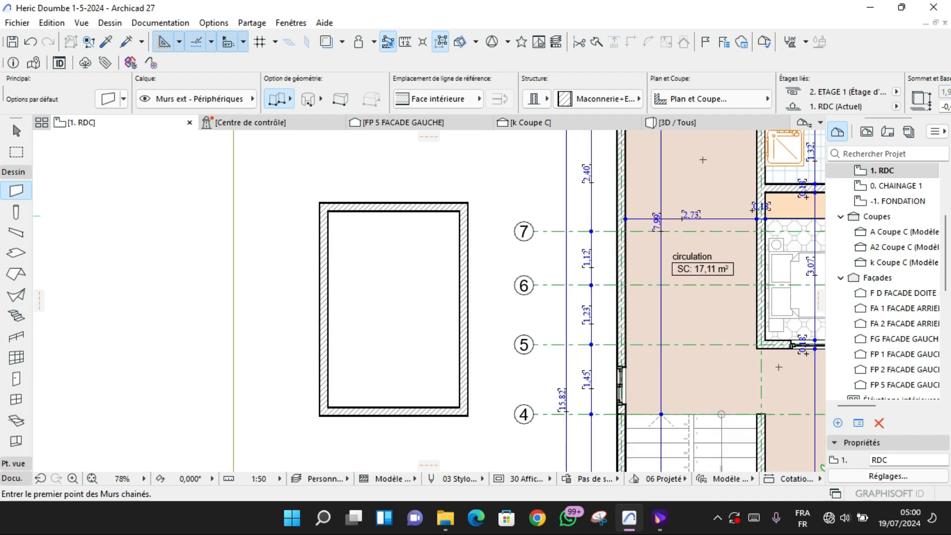
- Start a chained A - Béton beam on layer longrine haut at the sample room's upper-left corner and run it about 4.29 m down the left wall
key("Escape")
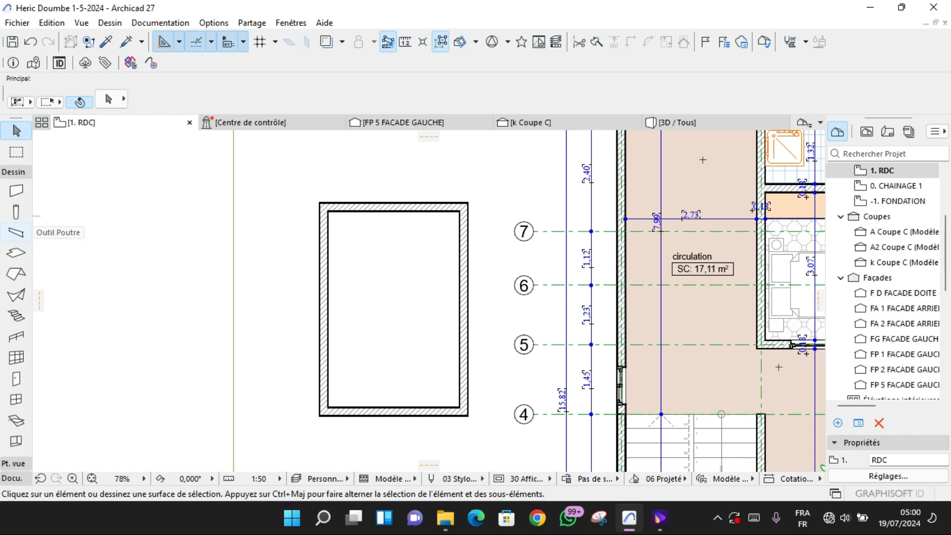
left_click(16, 232)
scroll(324, 209, "up", 2)
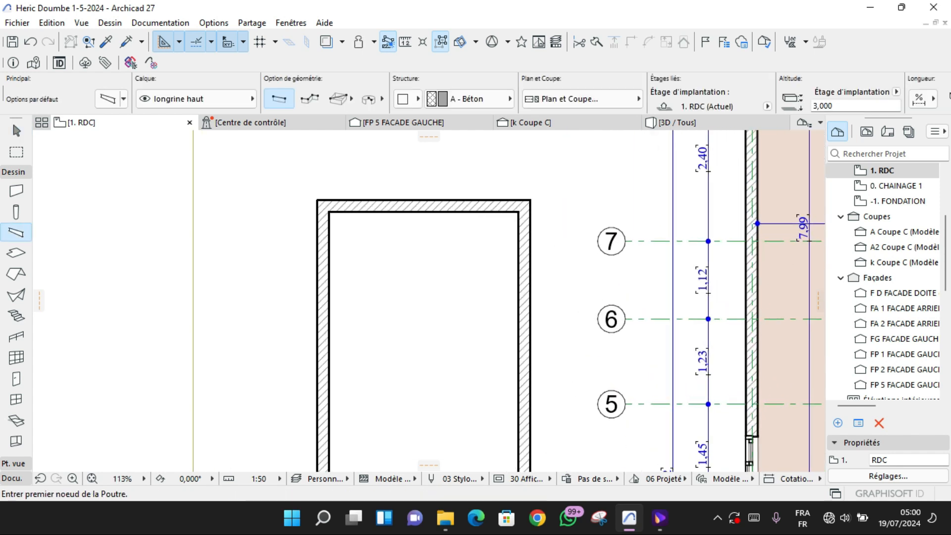
left_click(328, 212)
scroll(328, 251, "down", 2)
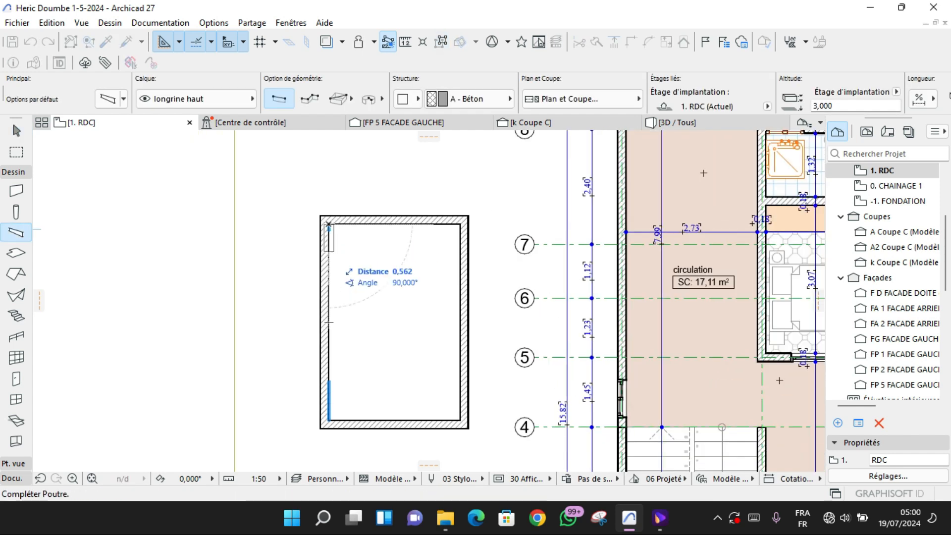
scroll(330, 218, "up", 3)
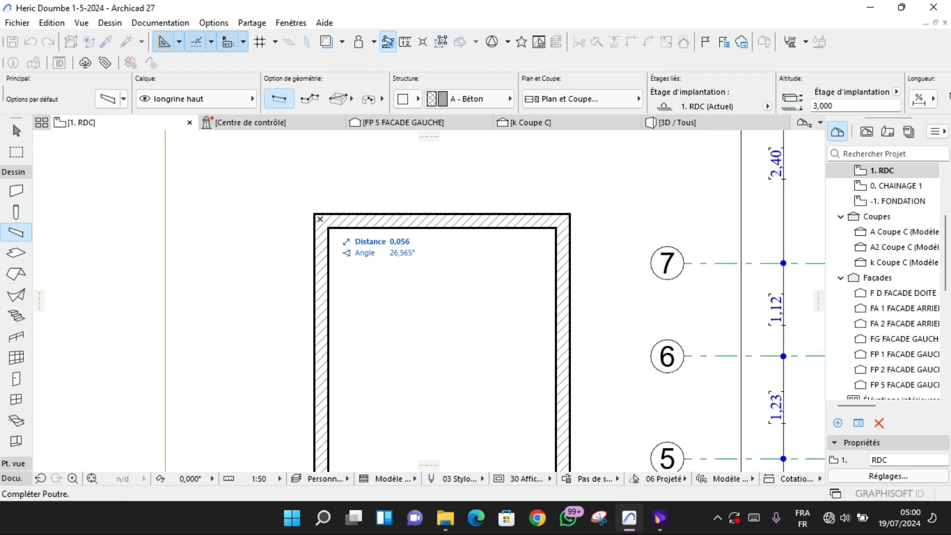
left_click(309, 98)
scroll(368, 305, "down", 4)
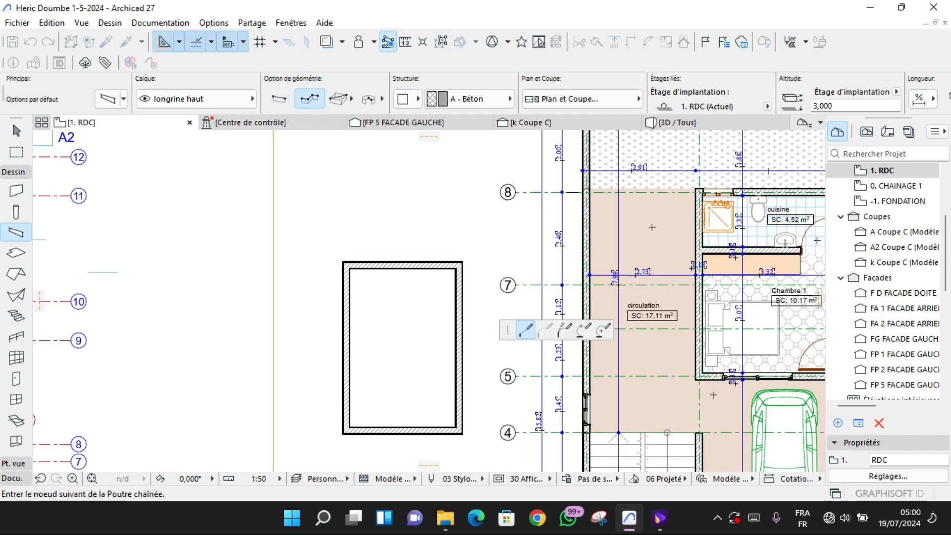
scroll(349, 283, "down", 2)
scroll(347, 417, "up", 5)
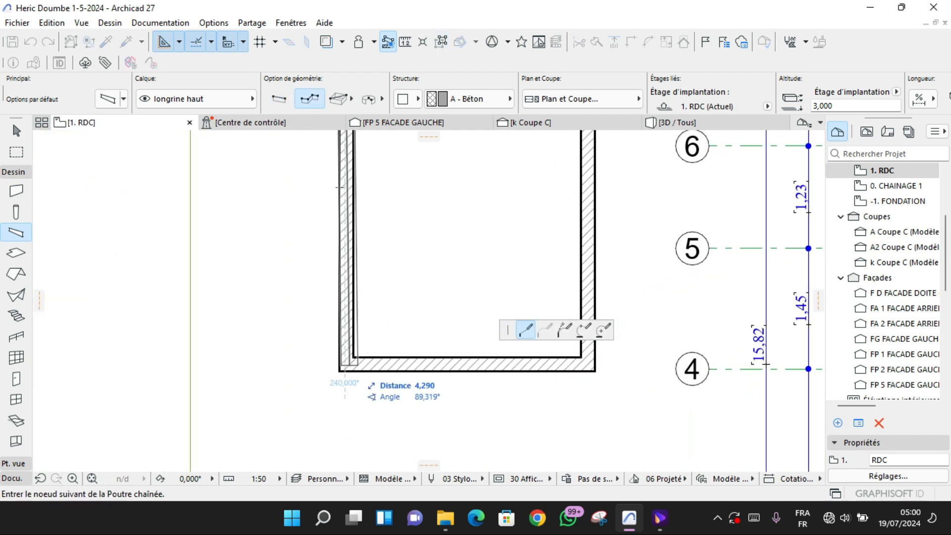
left_click(345, 367)
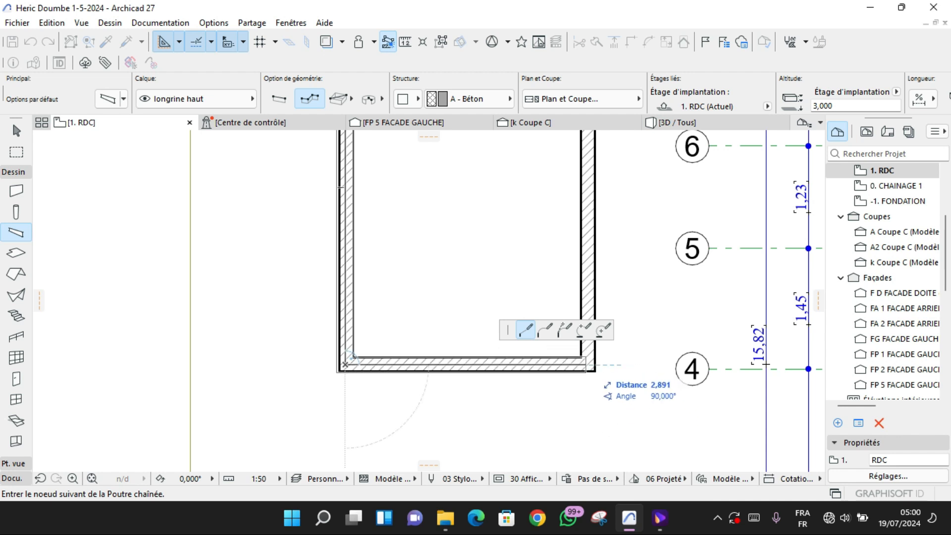
- Continue the beam chain about 2.89 m along the bottom wall and 4.21 m up the right wall, closing it along the top wall
left_click(586, 365)
middle_click_drag(575, 237, 591, 469)
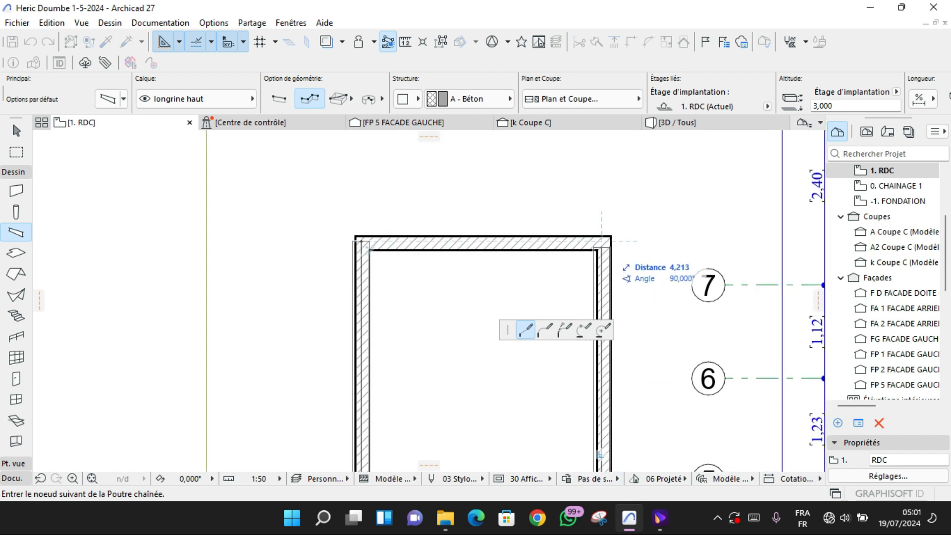
left_click(601, 241)
double_click(360, 242)
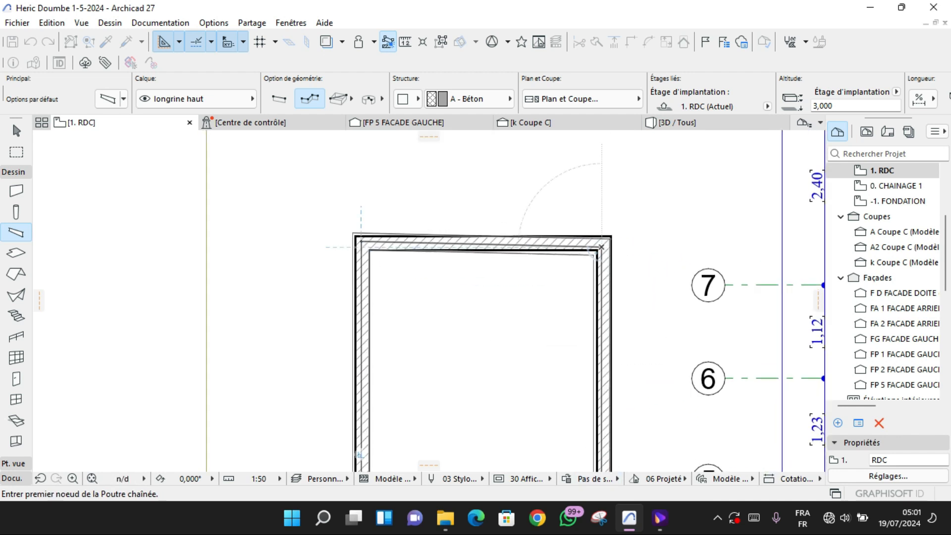
- Place 0.20 × 0.20 m A - Béton columns on layer STR-PTX.3D at the four corners of the sample room
scroll(410, 229, "down", 2)
left_click(16, 212)
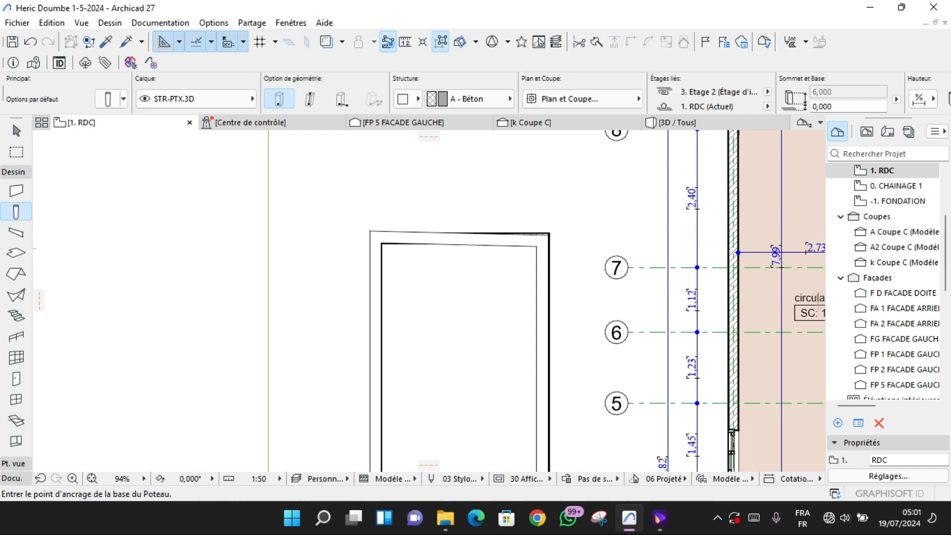
scroll(364, 233, "up", 2)
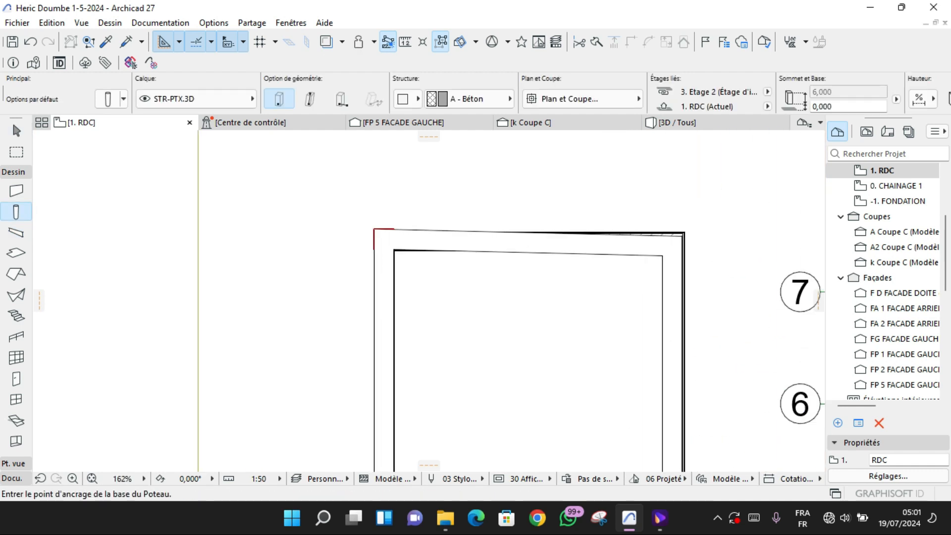
scroll(633, 229, "down", 4)
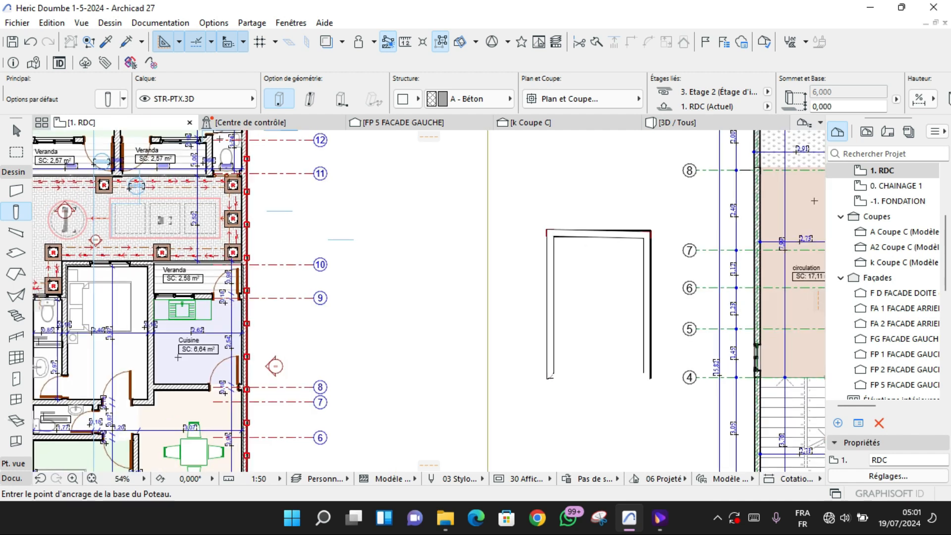
scroll(598, 375, "up", 4)
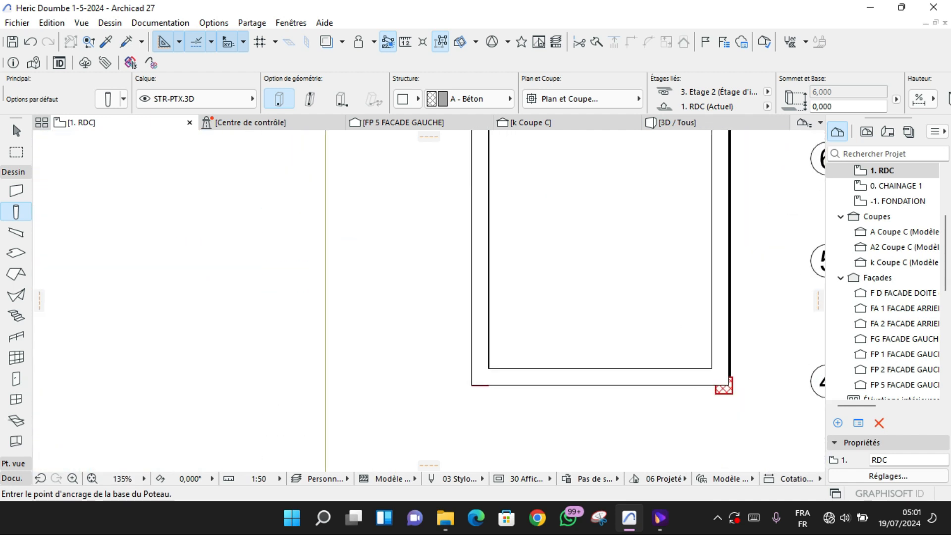
scroll(723, 386, "down", 2)
scroll(375, 214, "down", 2)
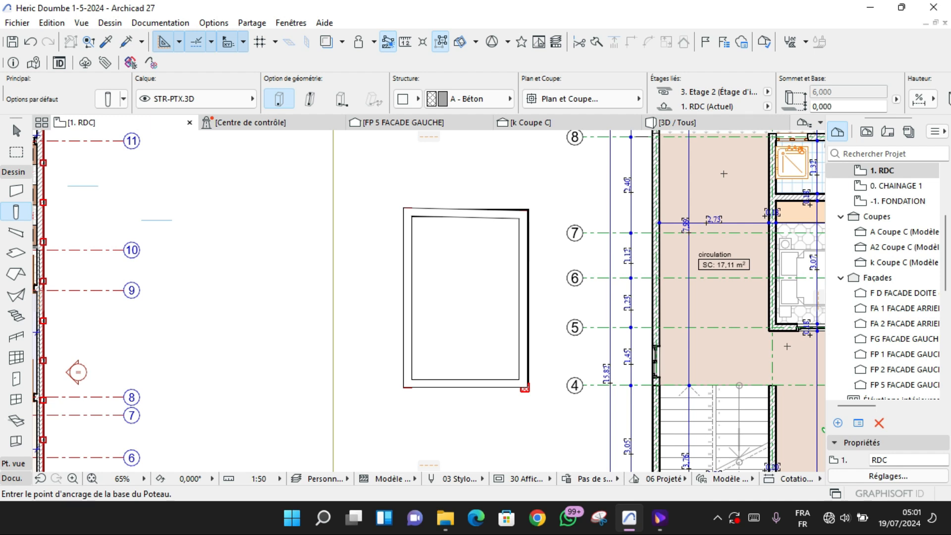
key("Escape")
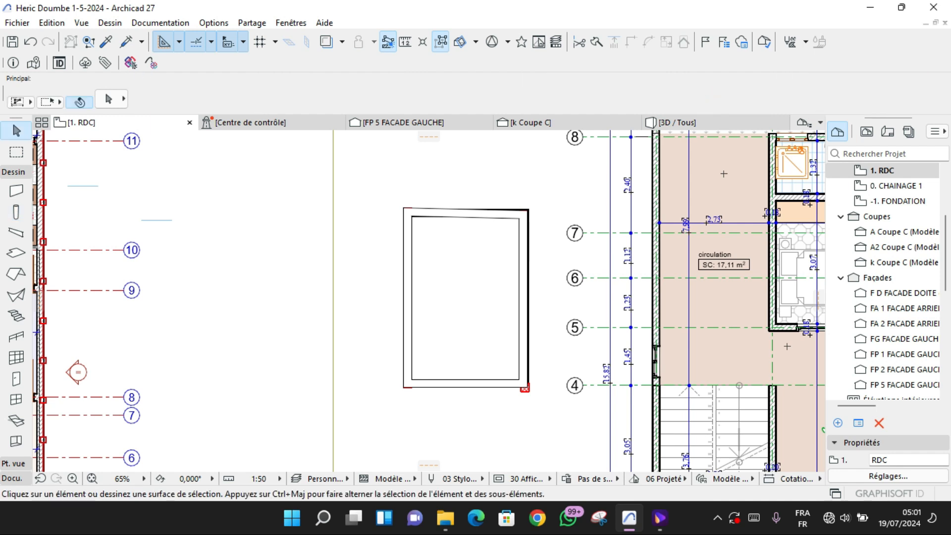
- Set the four beams around the sample room to display only on the 05 Construction renovation filter
scroll(520, 197, "up", 2)
left_click(483, 220)
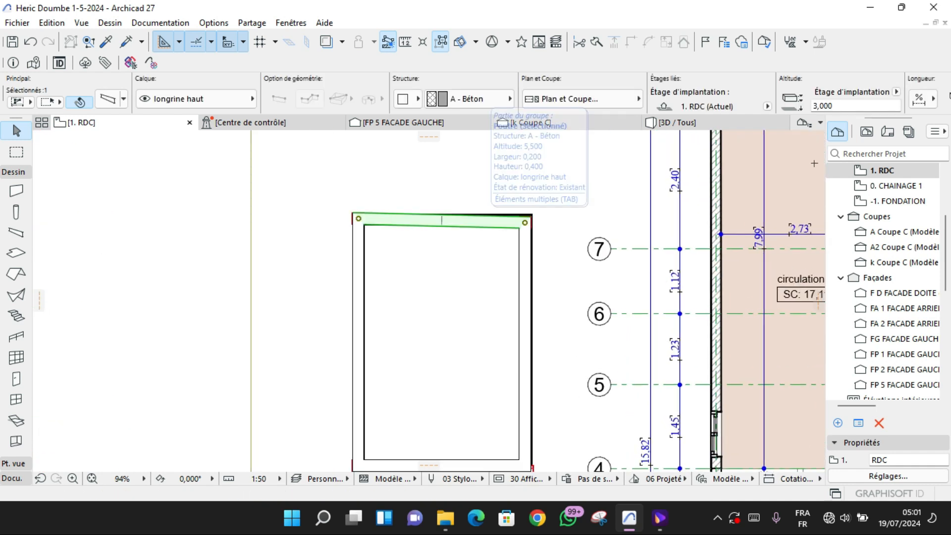
left_click(357, 341, "shift")
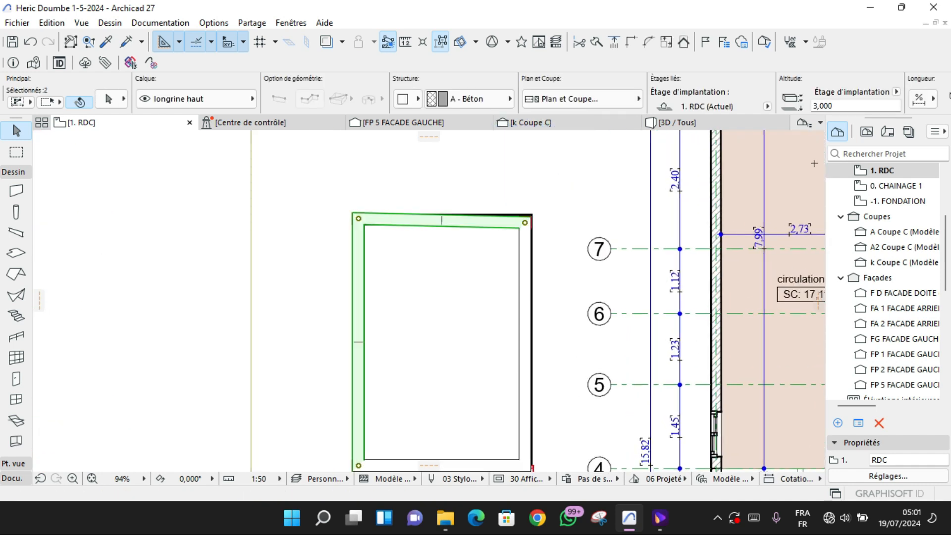
left_click(525, 343, "shift")
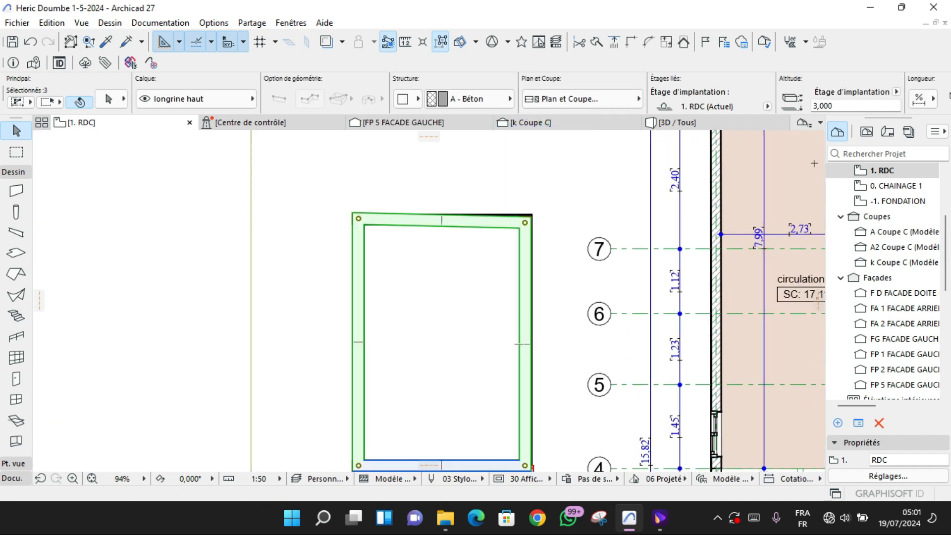
left_click(441, 465, "shift")
right_click(481, 468)
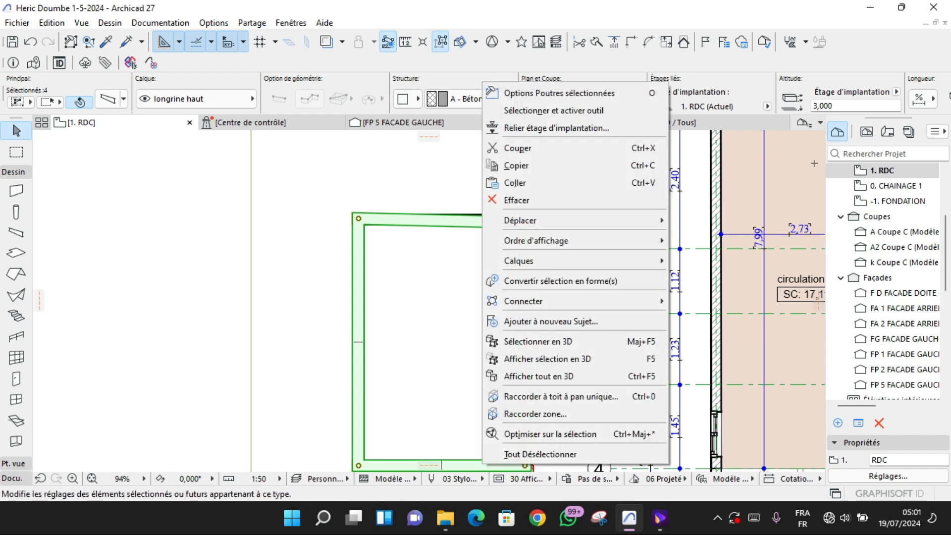
left_click(525, 92)
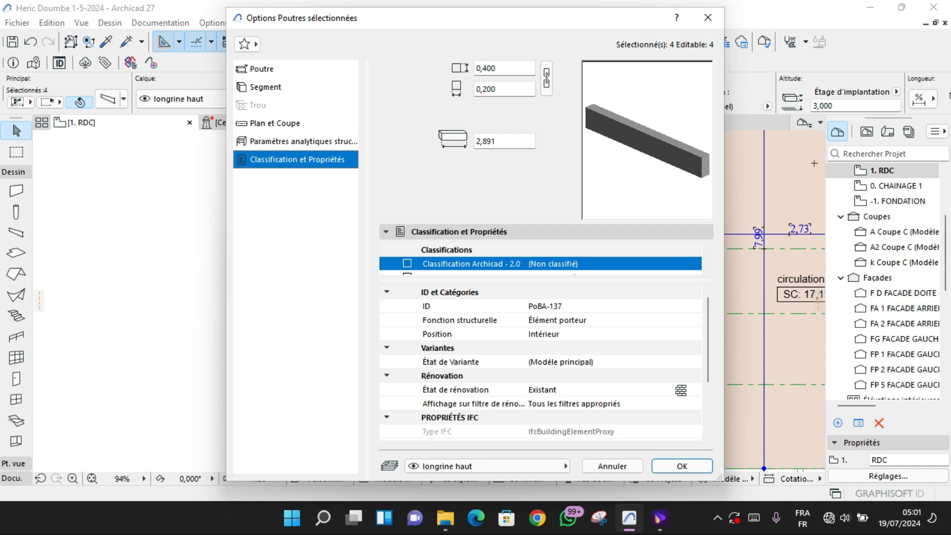
scroll(539, 361, "down", 1)
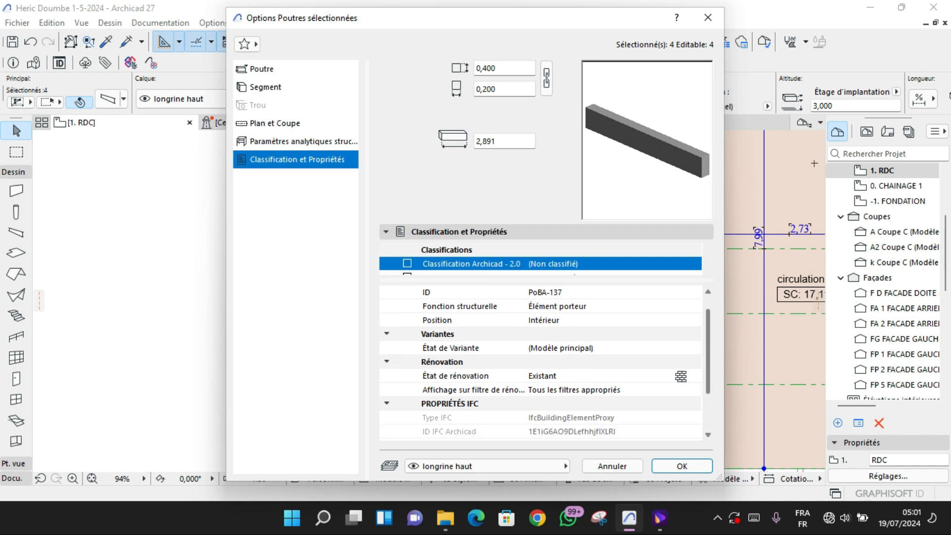
scroll(540, 361, "down", 1)
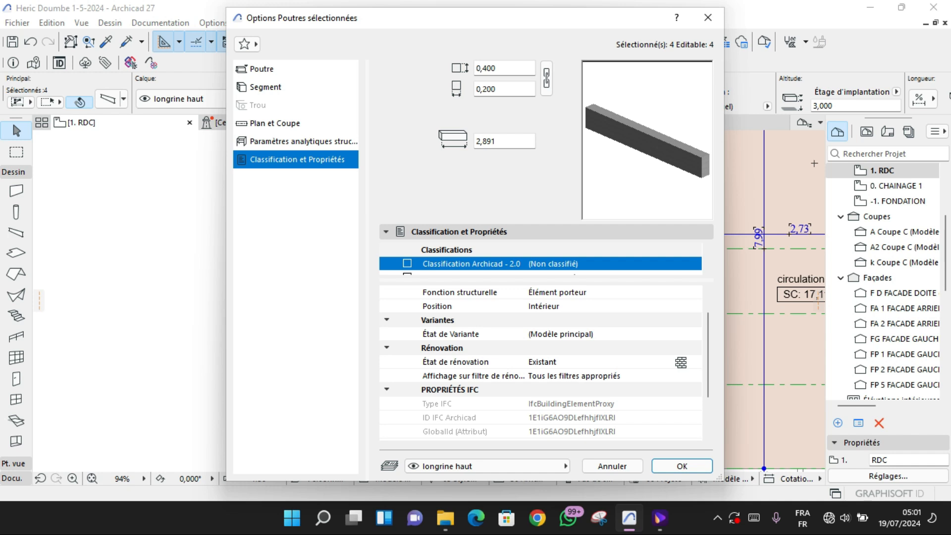
left_click(573, 375)
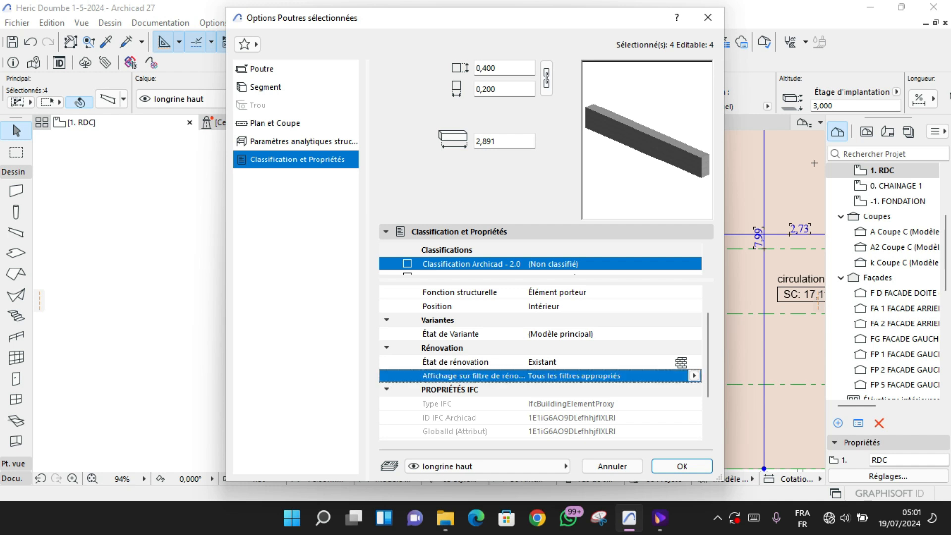
left_click(693, 375)
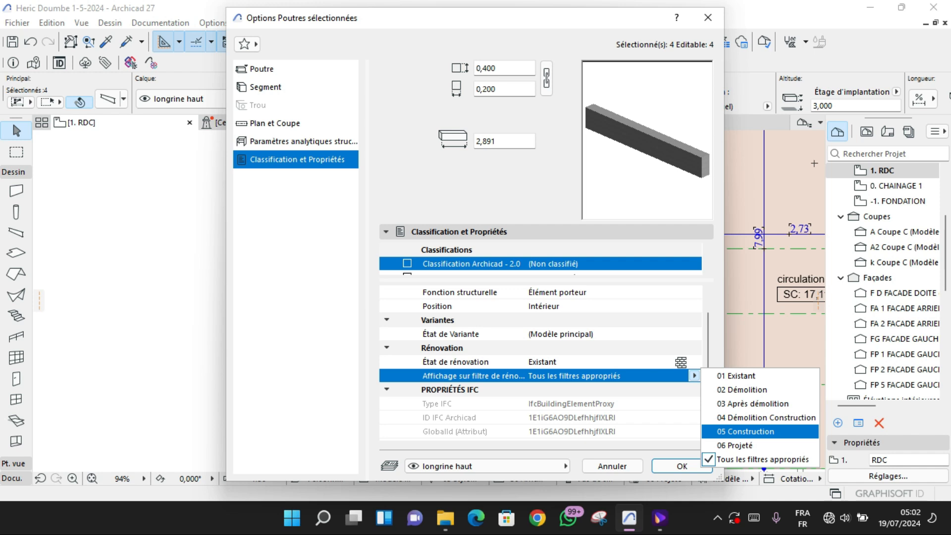
key("Return")
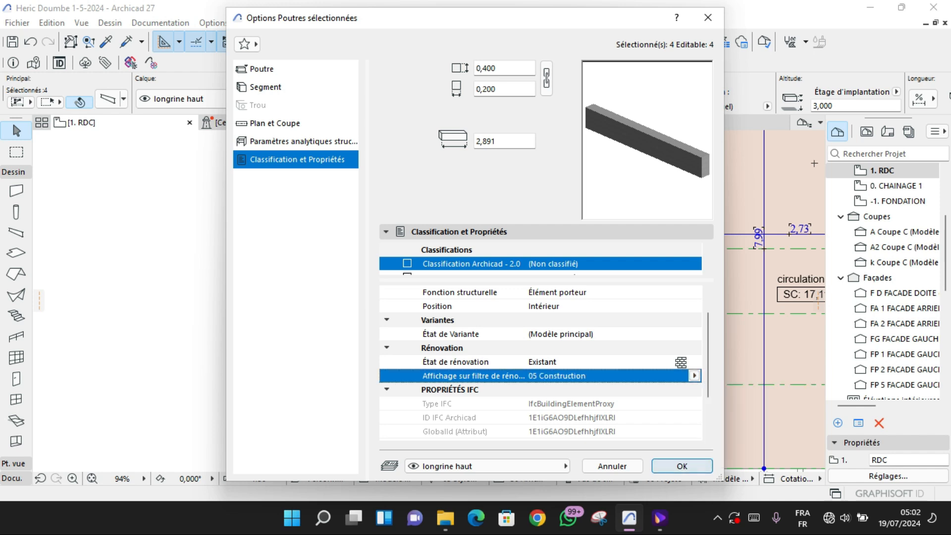
key("Return")
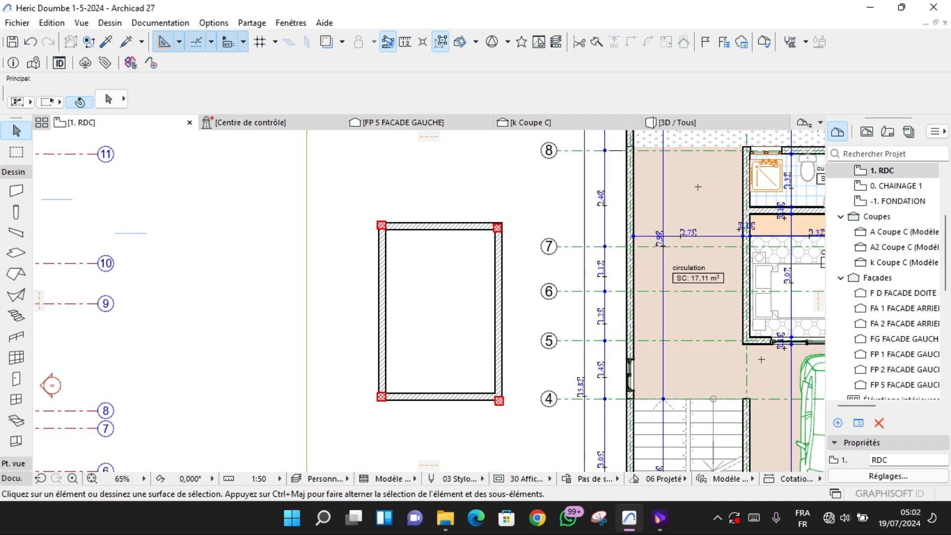
- Set the four corner columns of the sample room to display only on the 05 Construction renovation filter
scroll(365, 199, "up", 3)
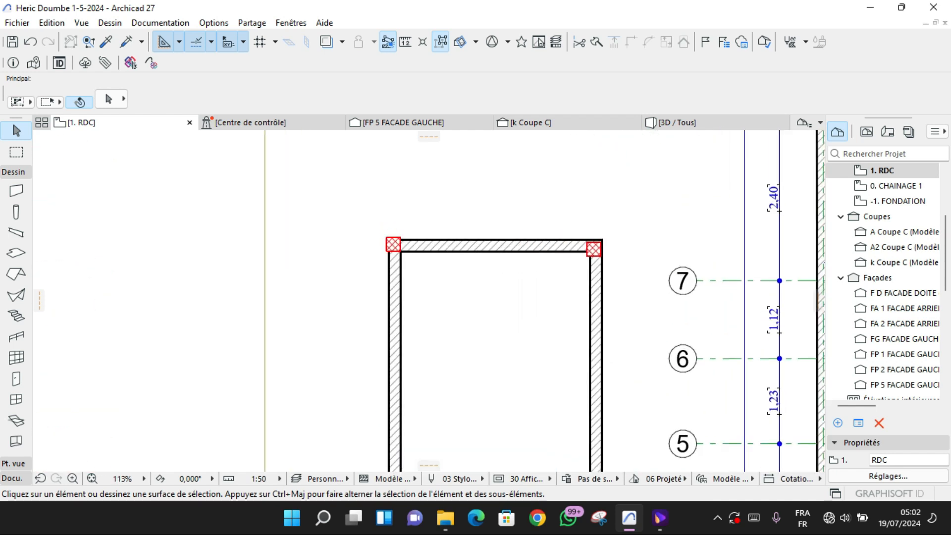
left_click(393, 244)
scroll(378, 192, "down", 3)
scroll(426, 225, "up", 3)
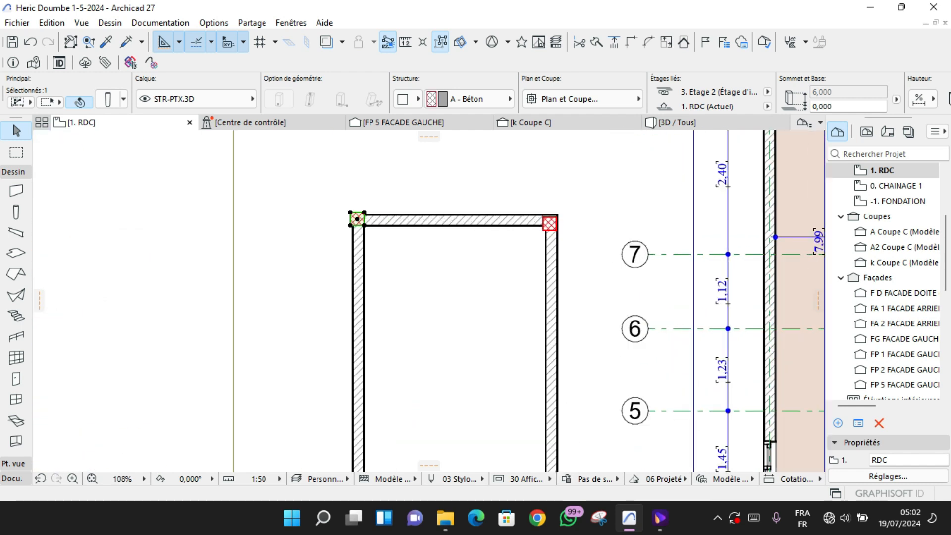
left_click(548, 223, "shift")
scroll(530, 203, "down", 1)
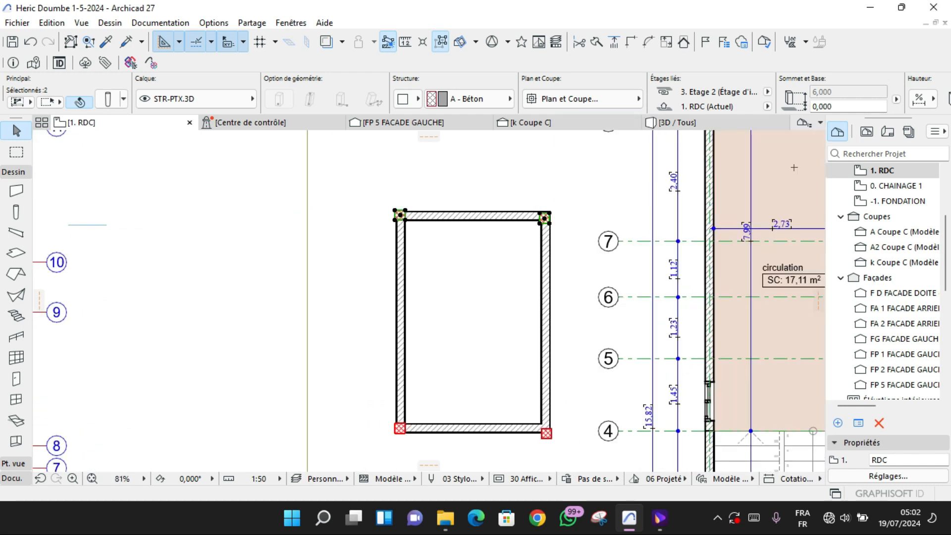
scroll(546, 433, "up", 2)
left_click(548, 395, "shift")
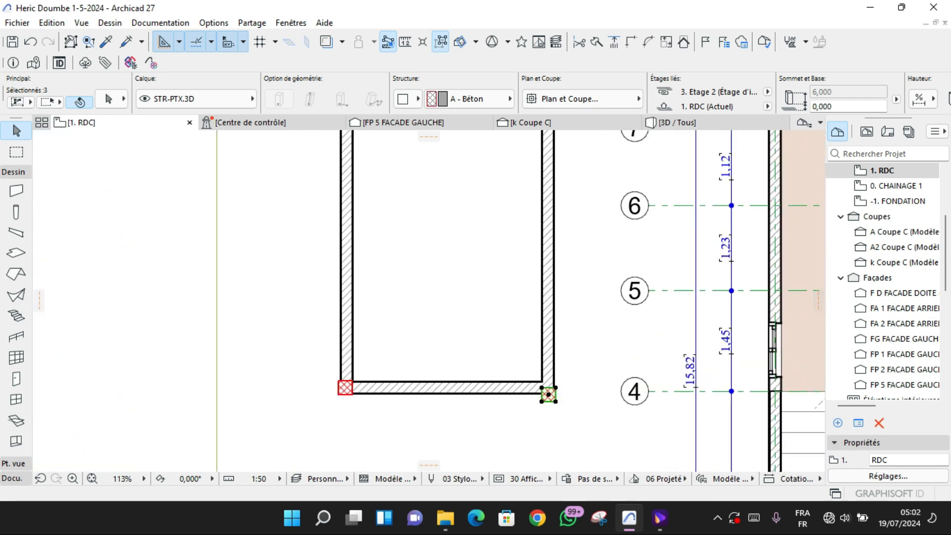
left_click(345, 387, "shift")
key("ctrl+t")
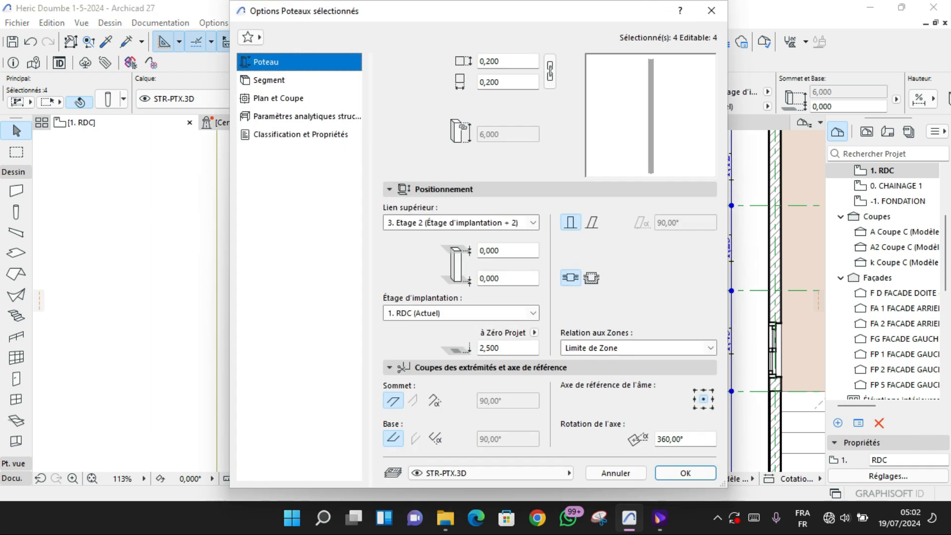
left_click(300, 134)
scroll(544, 367, "down", 1)
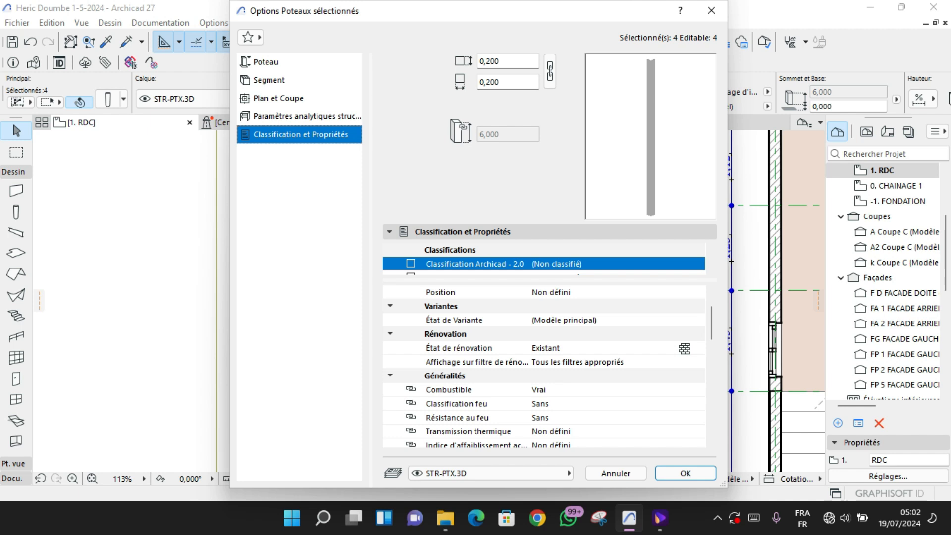
left_click(697, 361)
left_click(698, 362)
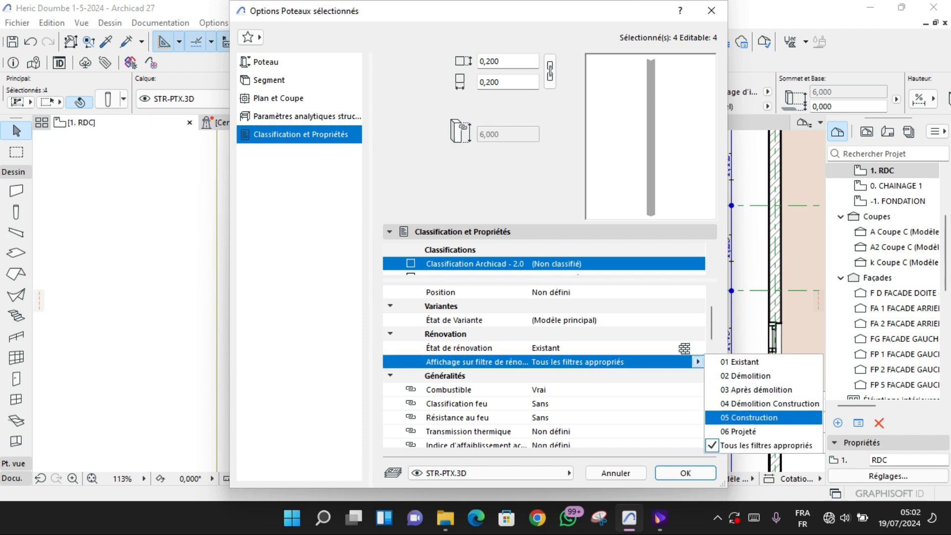
left_click(748, 417)
left_click(685, 473)
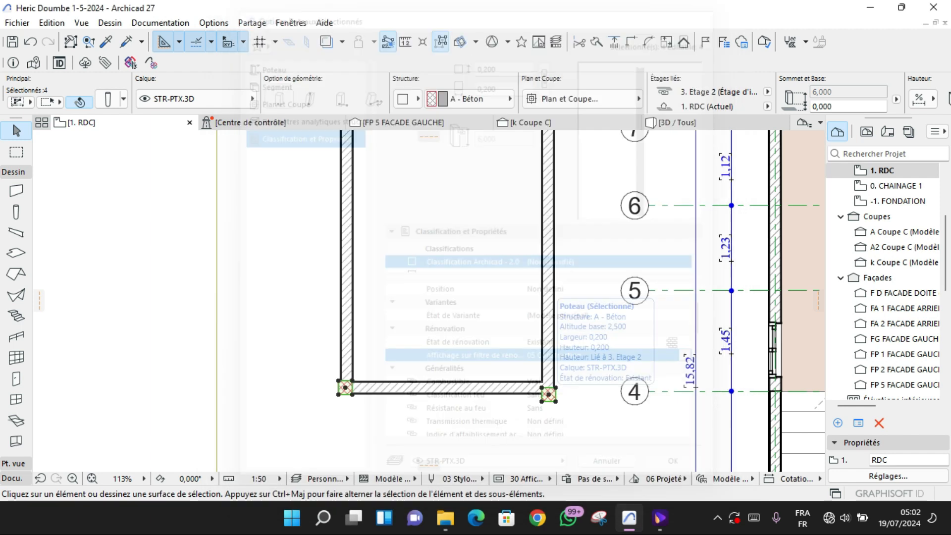
scroll(474, 332, "down", 3)
middle_click_drag(475, 332, 473, 357)
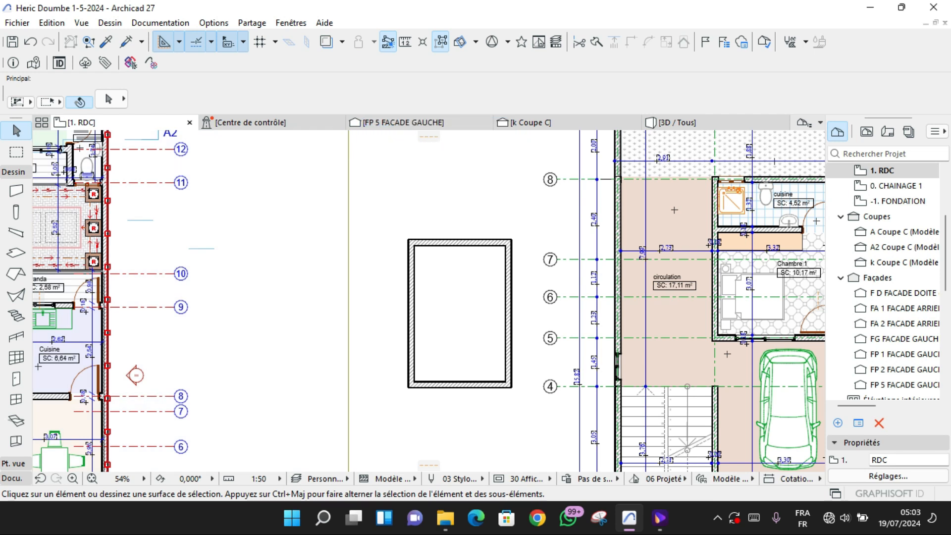
- Set the four walls of the sample room to display only on the 06 Projeté renovation filter
left_click(663, 478)
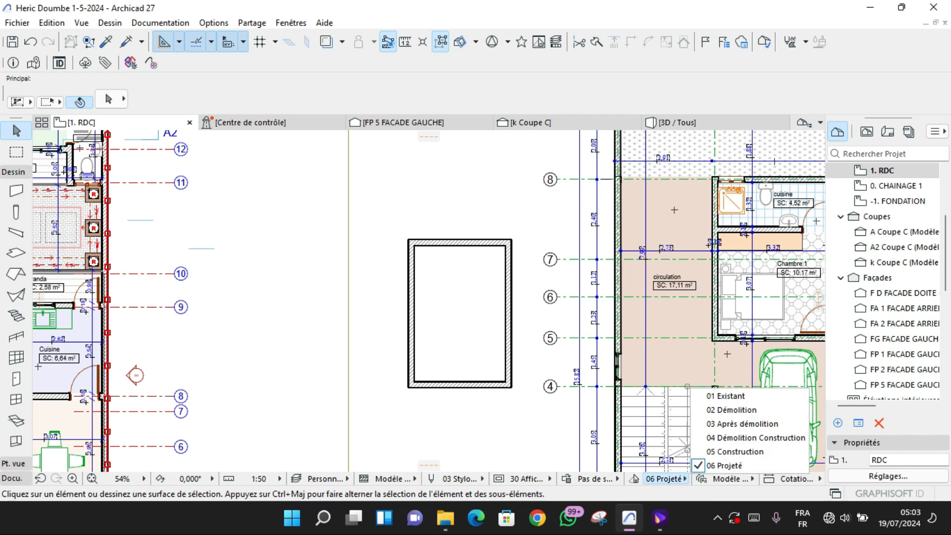
key("Escape")
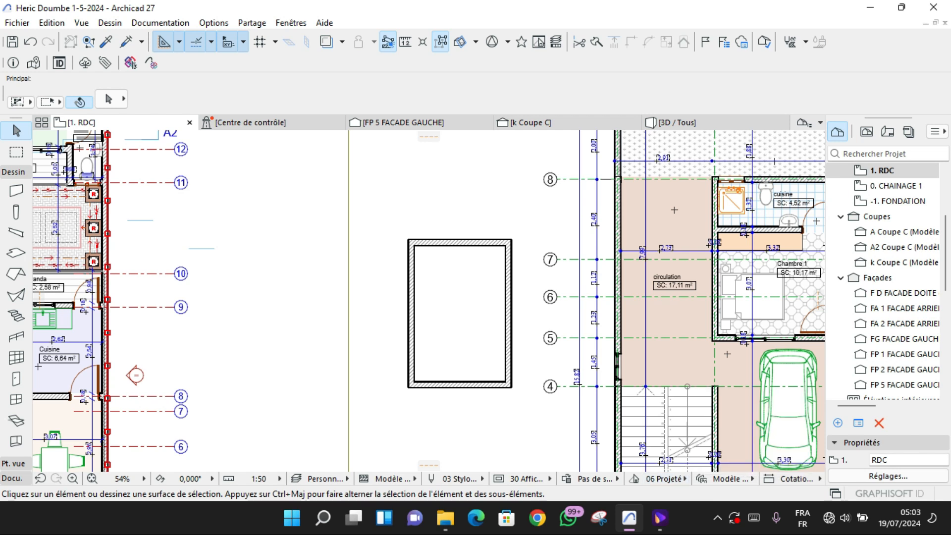
left_click_drag(524, 406, 385, 214)
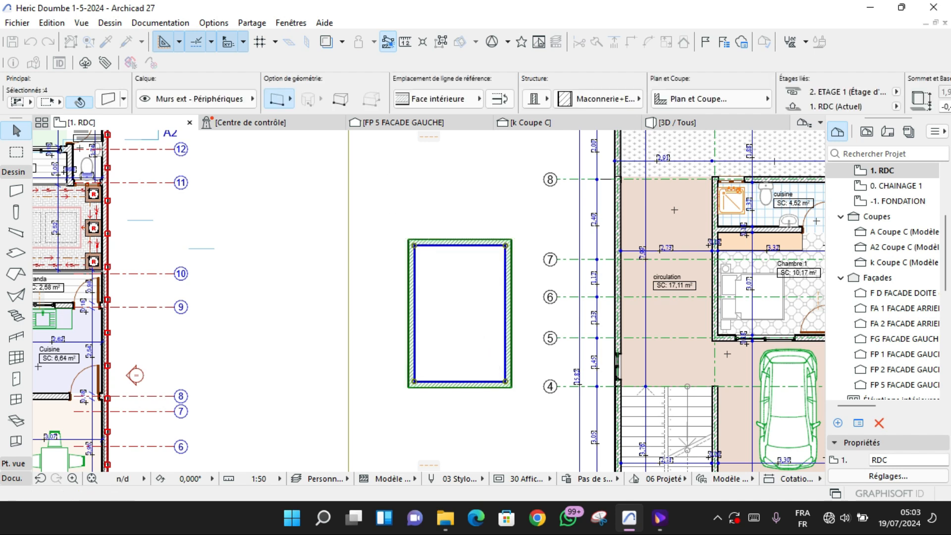
key("ctrl+t")
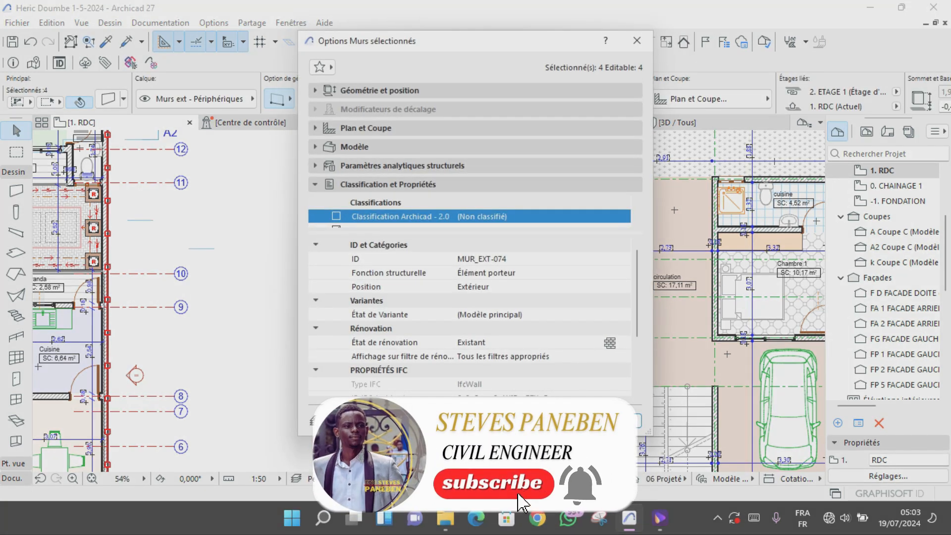
left_click(503, 356)
left_click(623, 356)
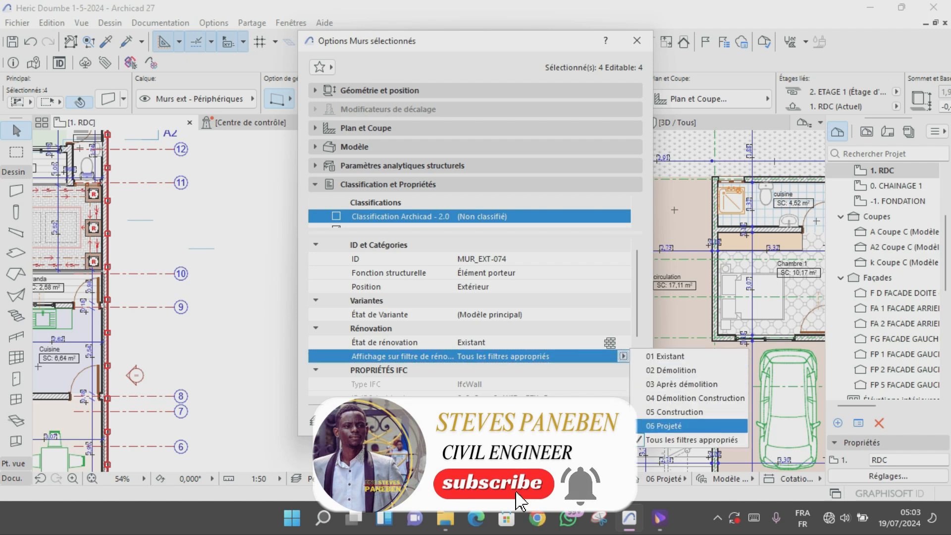
left_click(663, 425)
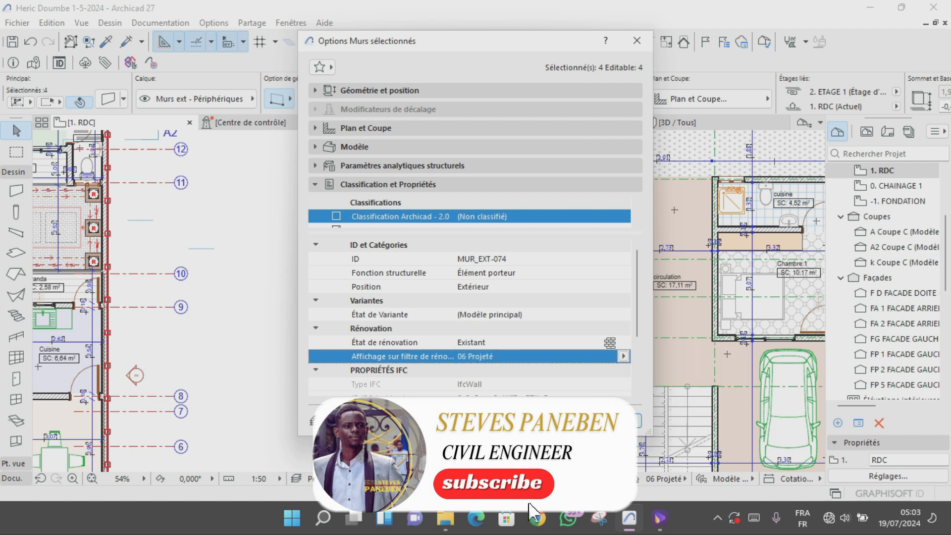
key("Return")
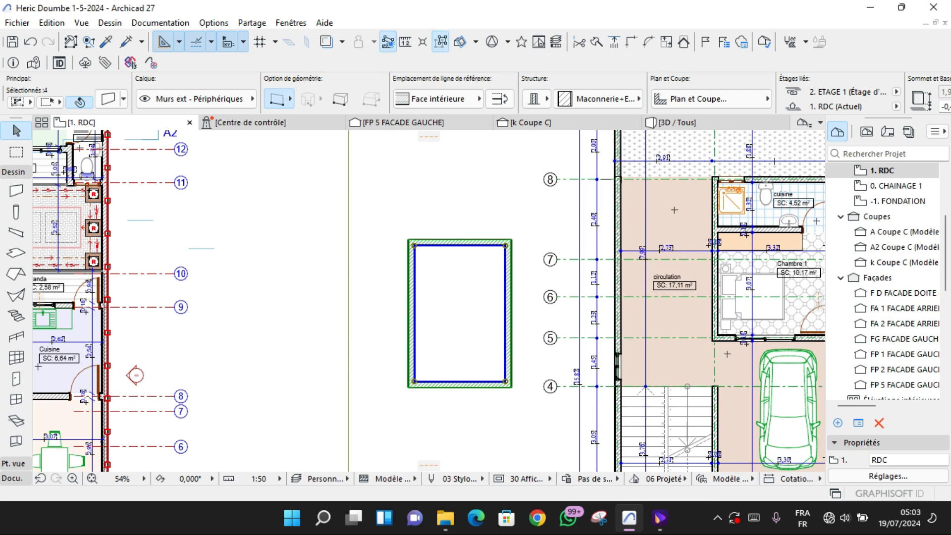
key("Escape")
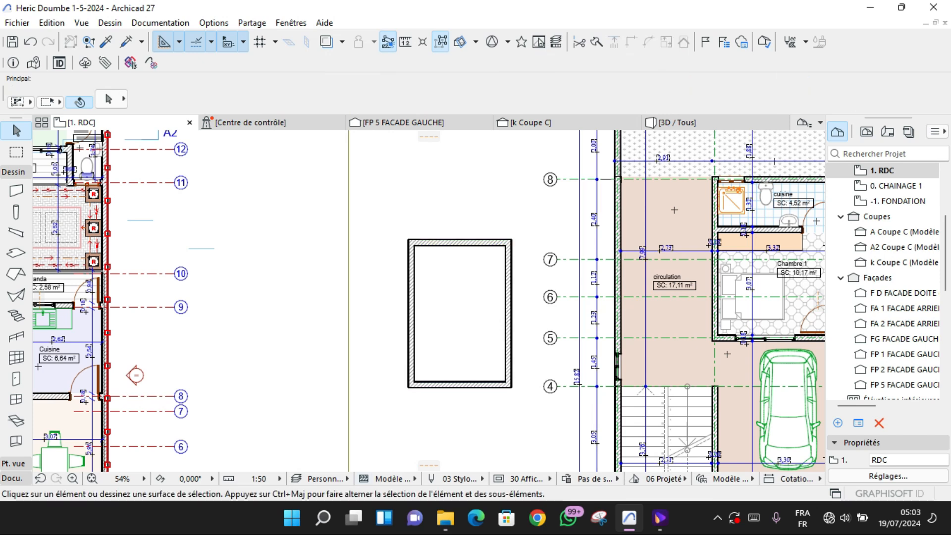
- Apply the 05 Construction renovation filter to the RDC floor plan
scroll(430, 259, "down", 1)
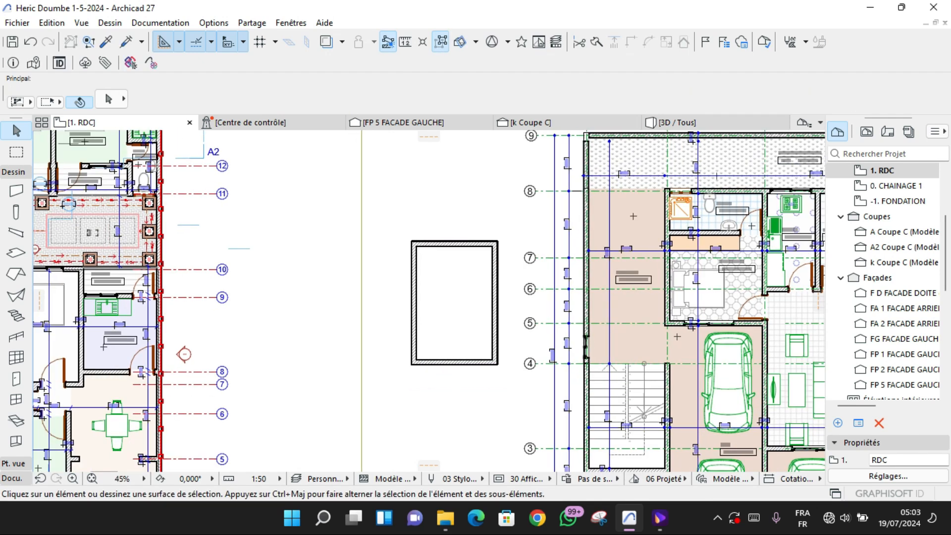
scroll(438, 303, "up", 1)
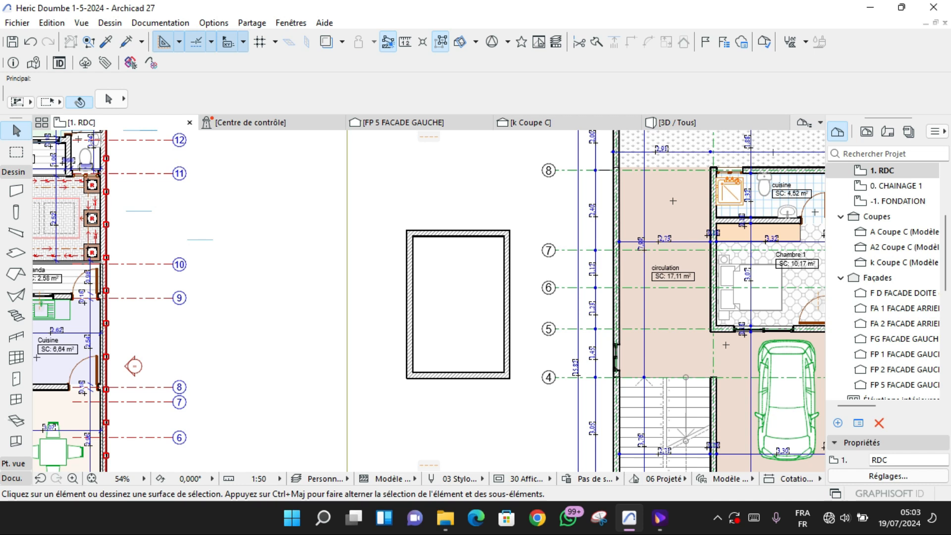
left_click(661, 478)
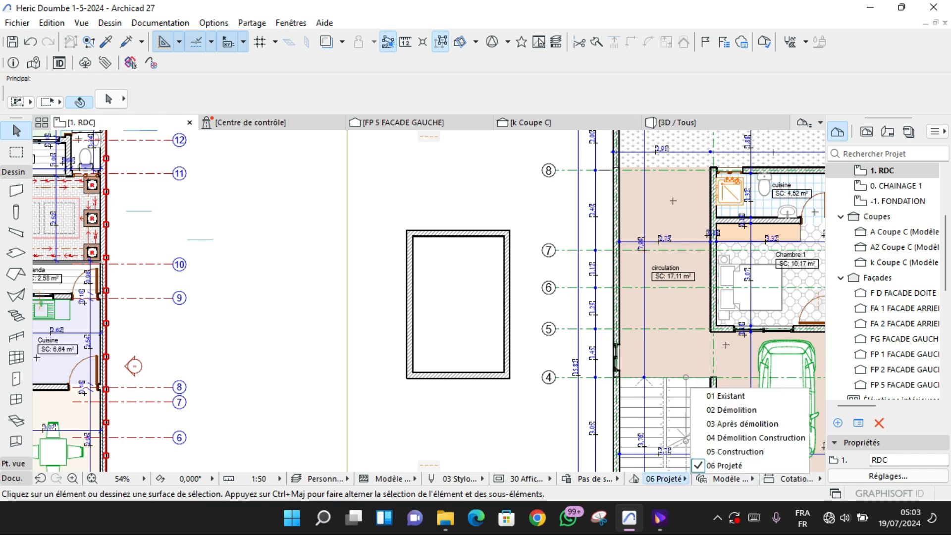
left_click(727, 452)
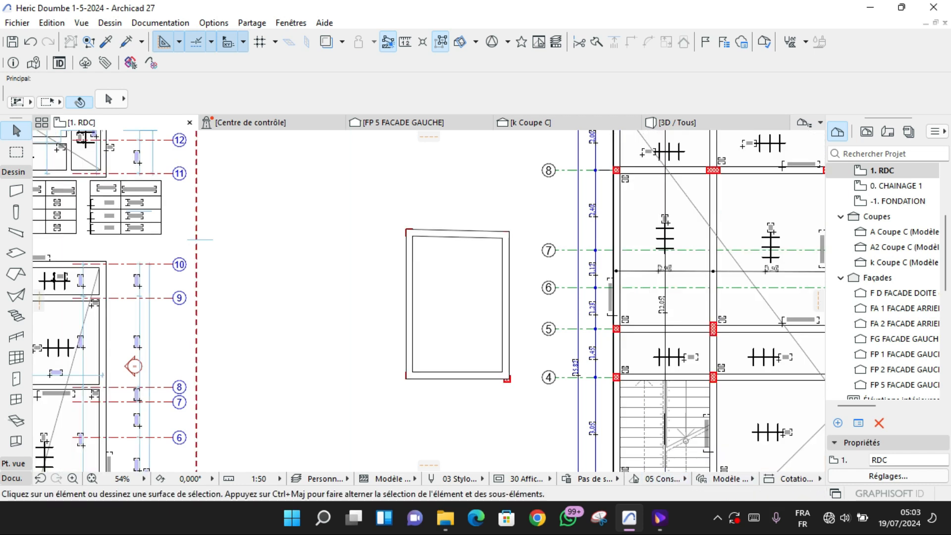
- Shorten the sample room's left and top beams slightly at their shared upper-left corner to expose the column there
scroll(402, 231, "up", 4)
scroll(358, 217, "down", 3)
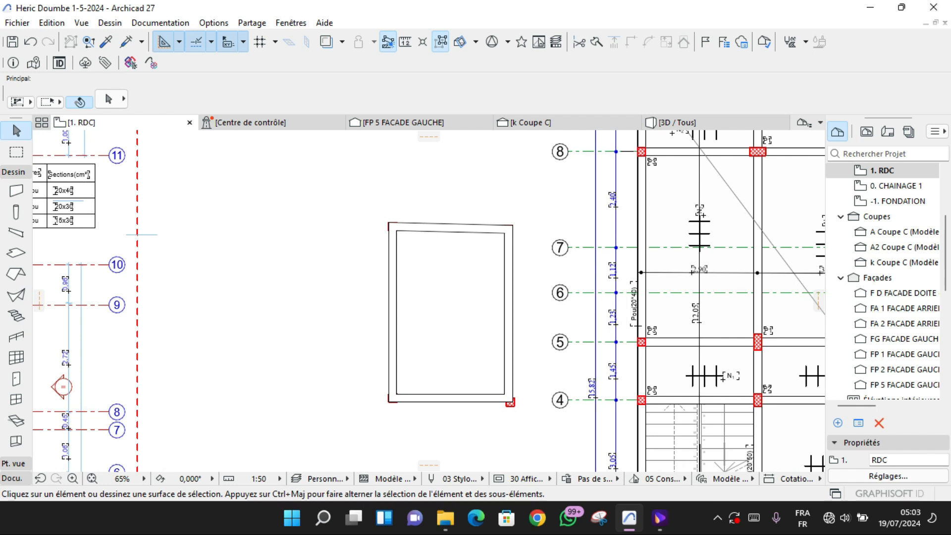
scroll(406, 243, "up", 5)
scroll(376, 208, "up", 3)
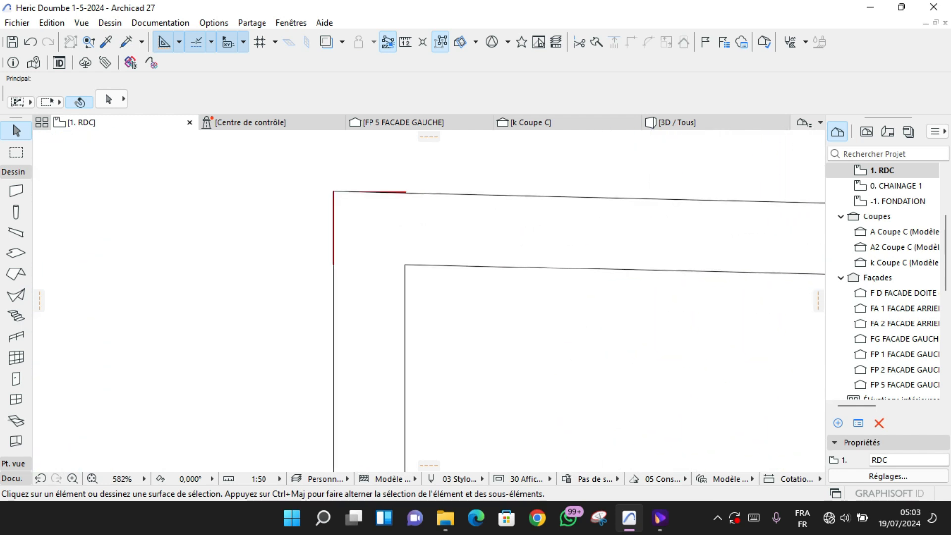
left_click(375, 210)
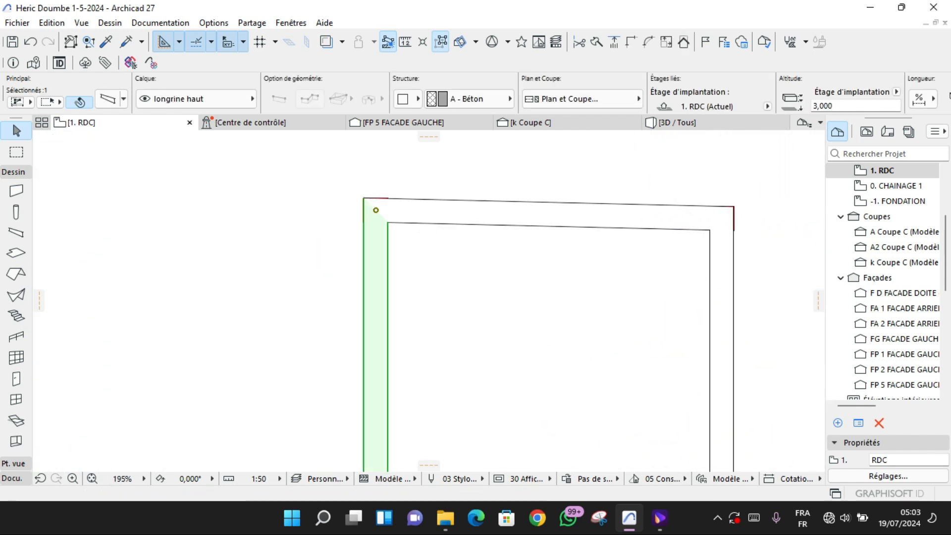
left_click(375, 210)
left_click(379, 229)
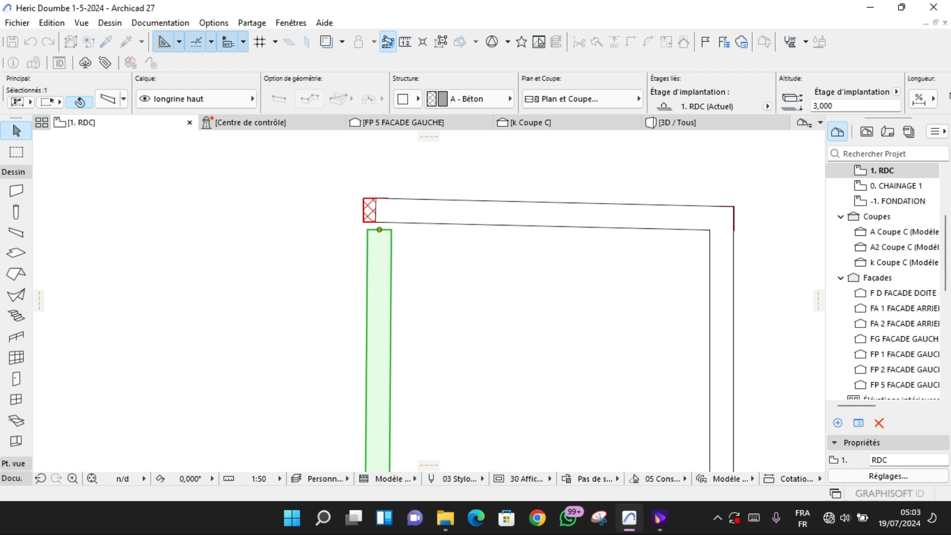
left_click(375, 210)
left_click(375, 210)
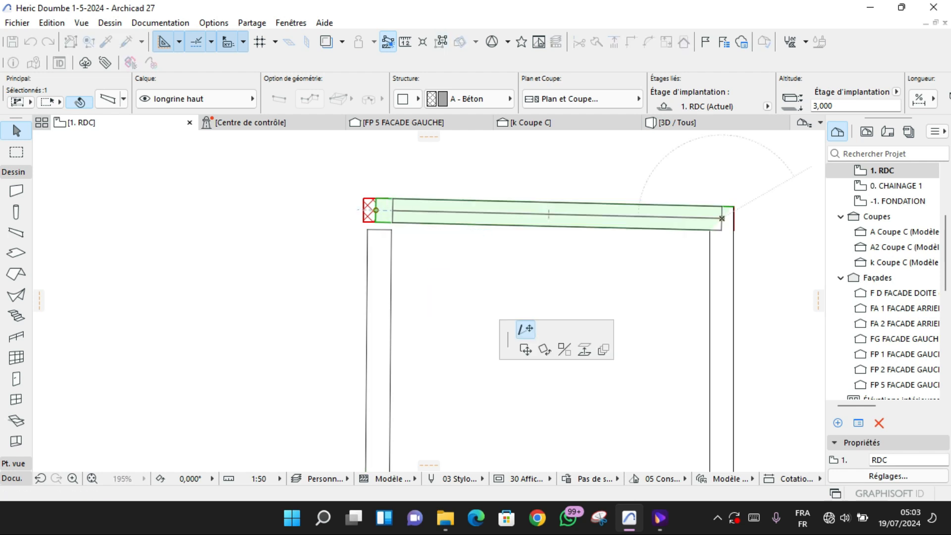
- Shorten the right end of the sample room's bottom beam so that it stops short of the lower-right corner column
scroll(396, 207, "down", 9)
scroll(475, 382, "up", 7)
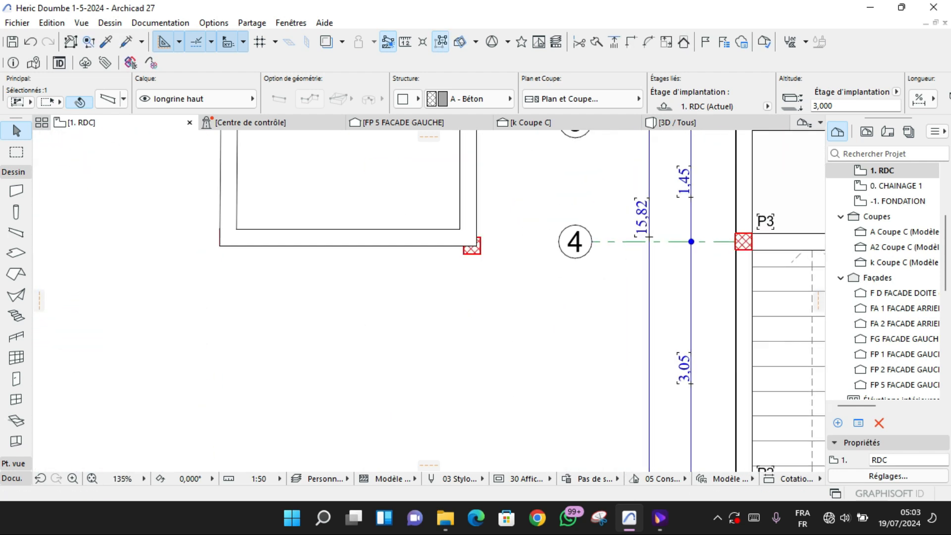
left_click(348, 237)
left_click(468, 237)
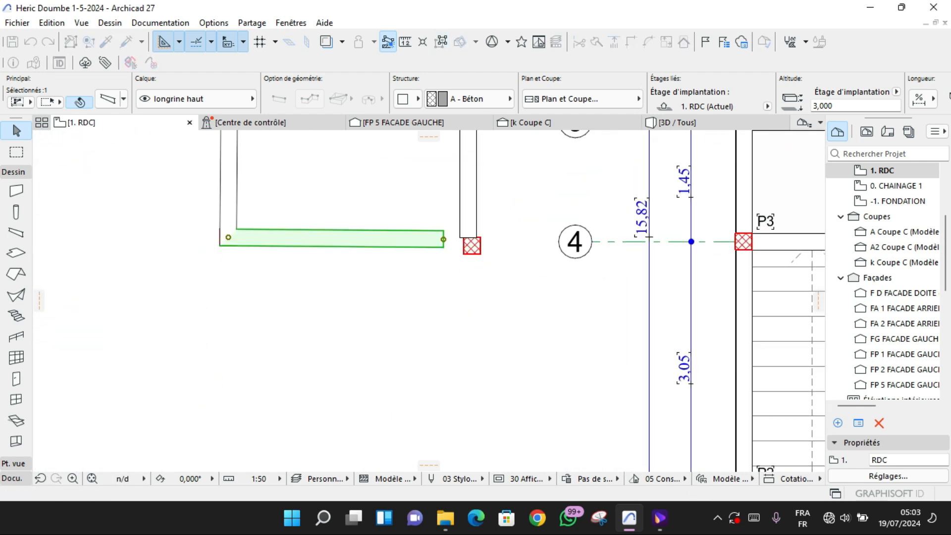
scroll(422, 362, "down", 4)
scroll(487, 303, "down", 4)
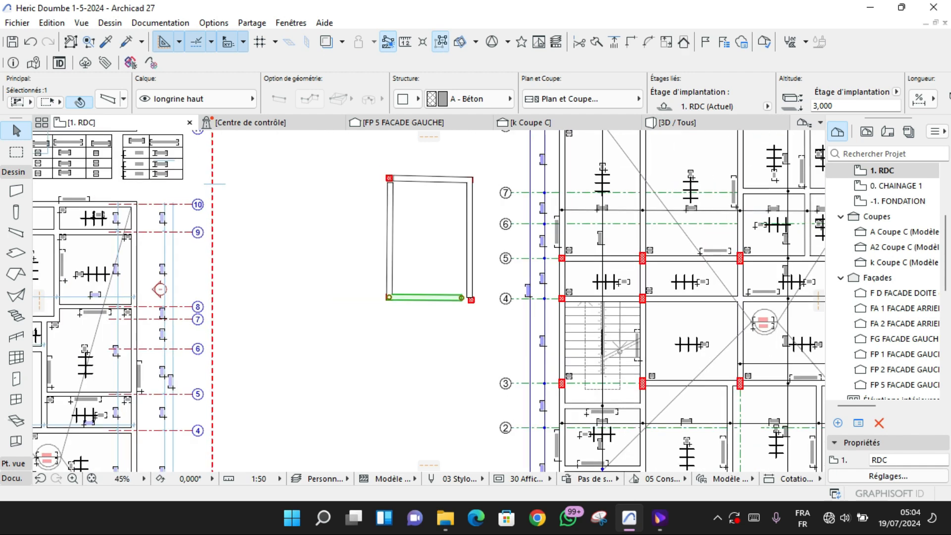
- Apply the 05 Construction renovation filter to the 3D view and examine the beam and column frames of the sample room and building
left_click(693, 123)
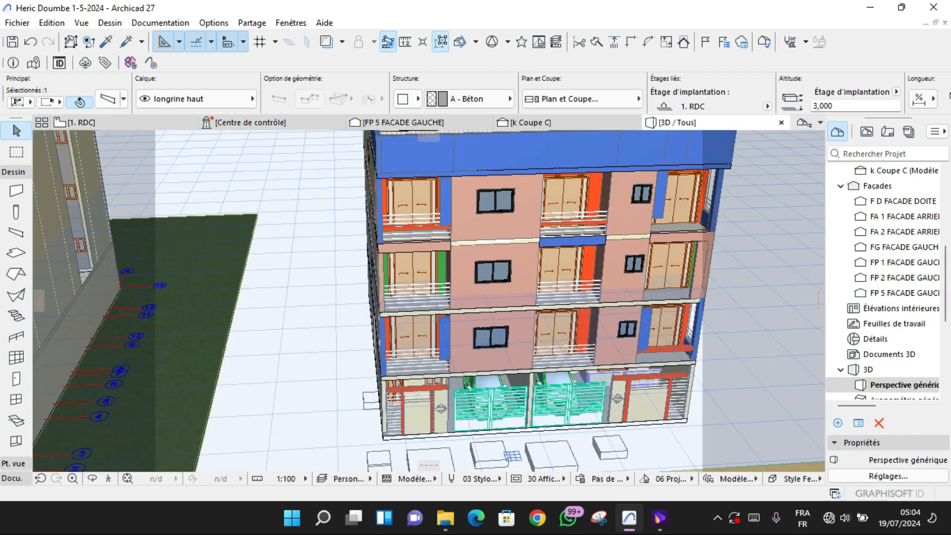
scroll(428, 300, "down", 1)
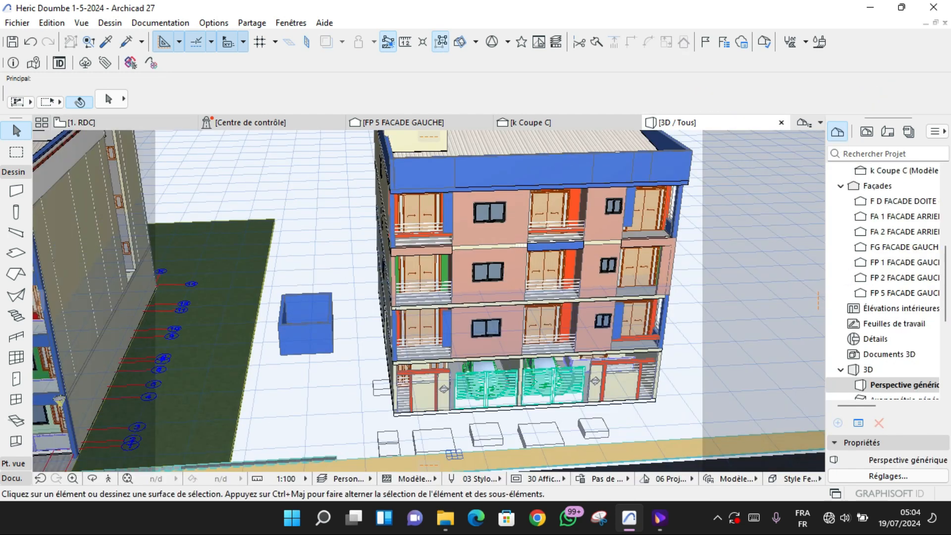
scroll(275, 378, "up", 2)
scroll(345, 320, "up", 2)
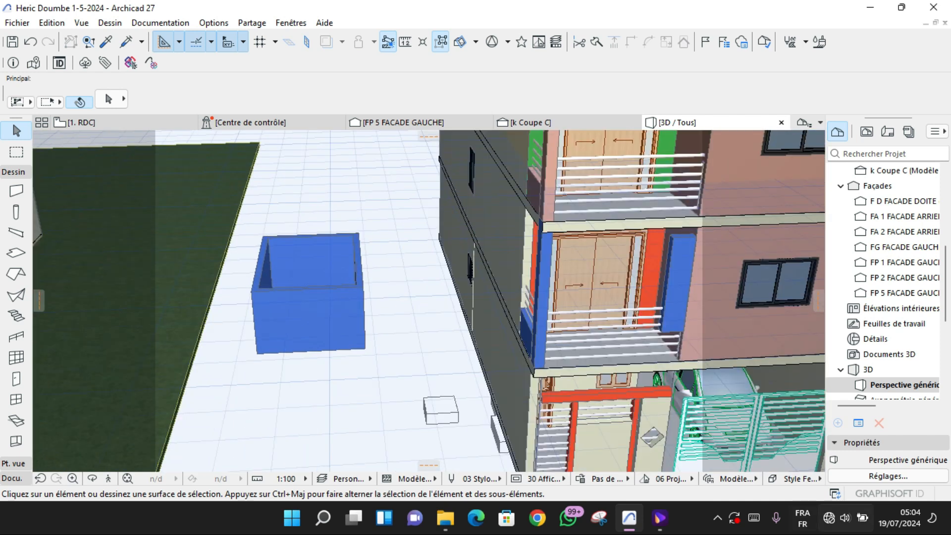
left_click(673, 478)
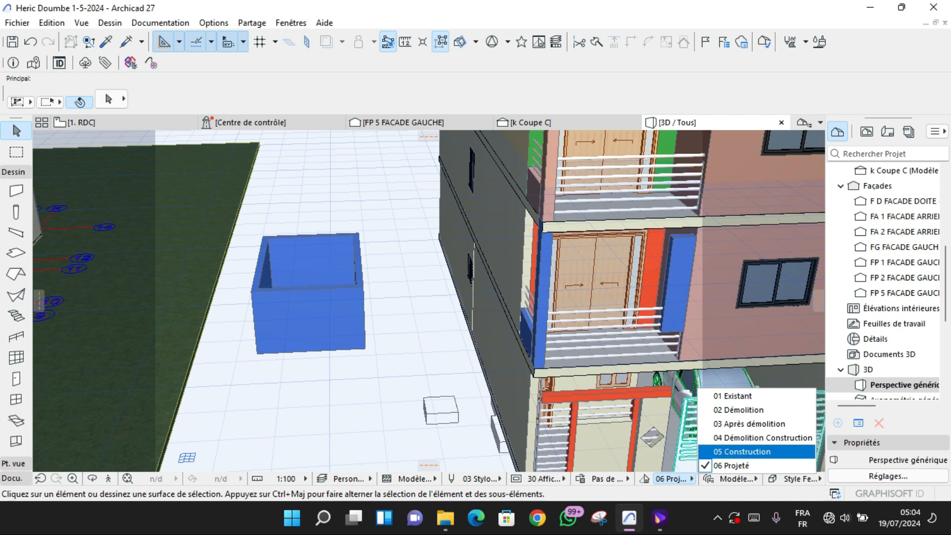
left_click(741, 451)
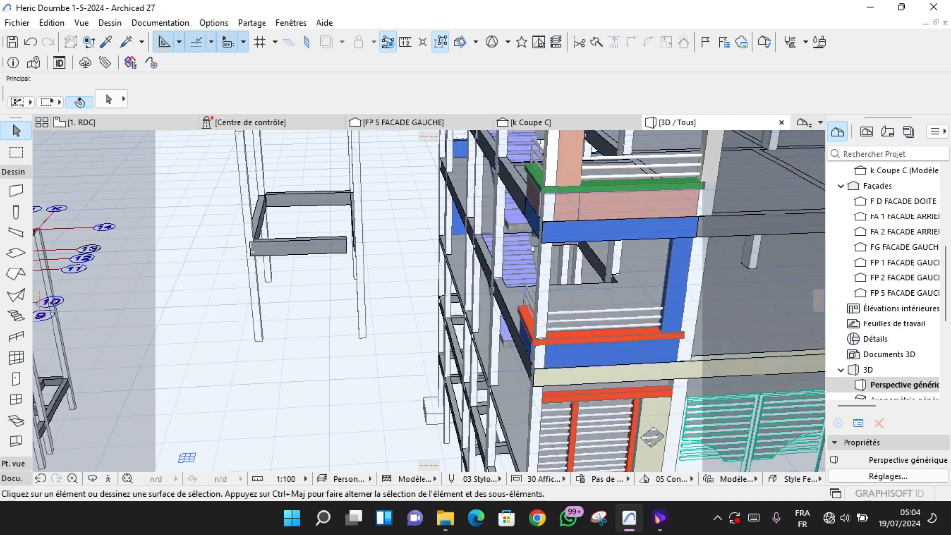
middle_click_drag(149, 168, 232, 255)
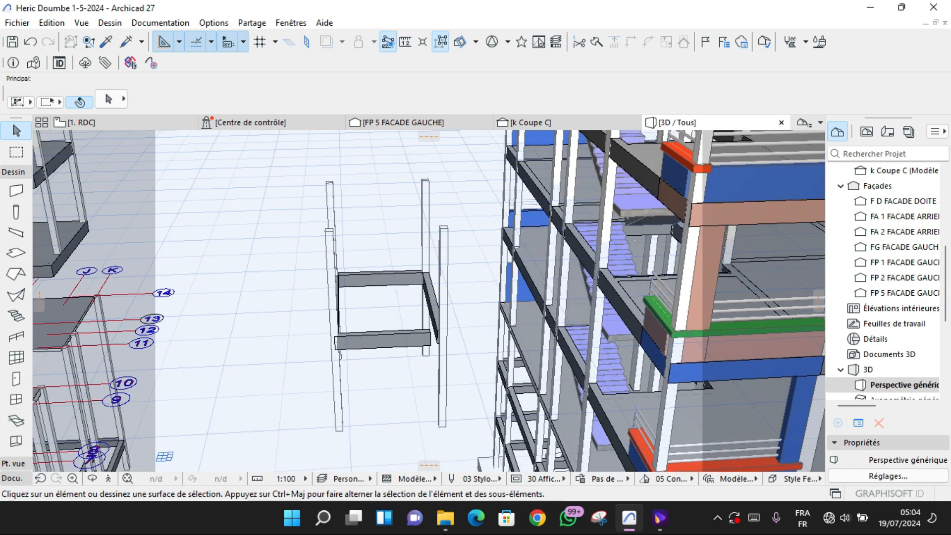
scroll(353, 449, "down", 1)
left_click(91, 477)
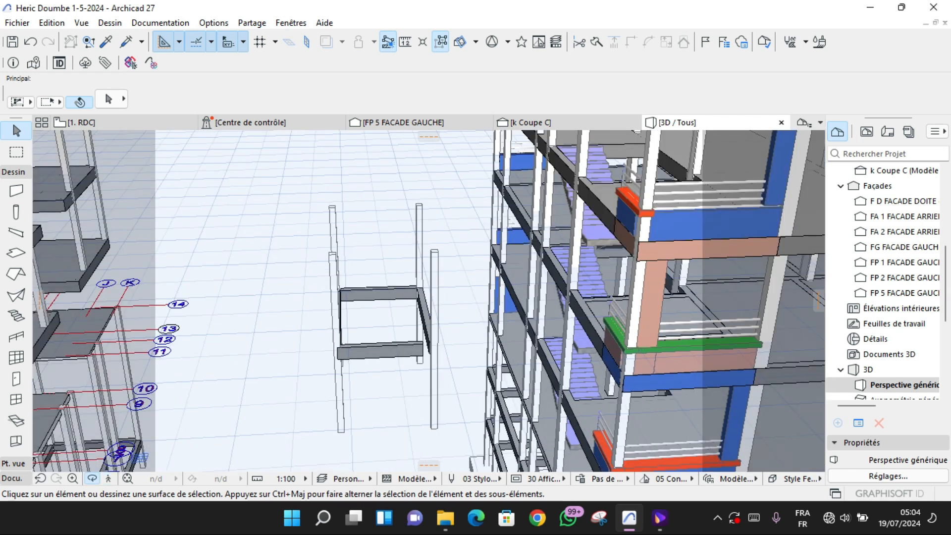
left_click_drag(428, 300, 475, 258)
scroll(429, 300, "down", 3)
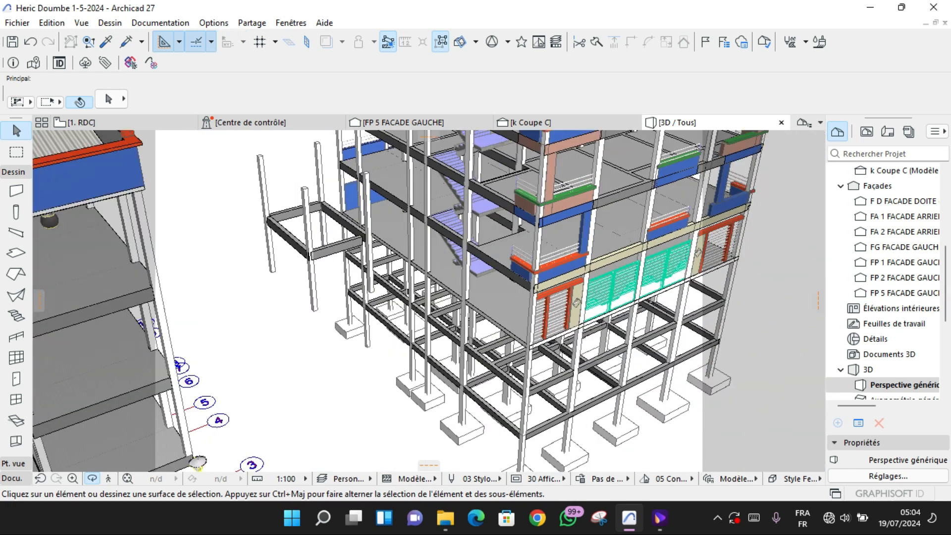
- Return to the RDC floor plan and apply the 06 Projeté renovation filter to show the architectural layout
left_click(92, 122)
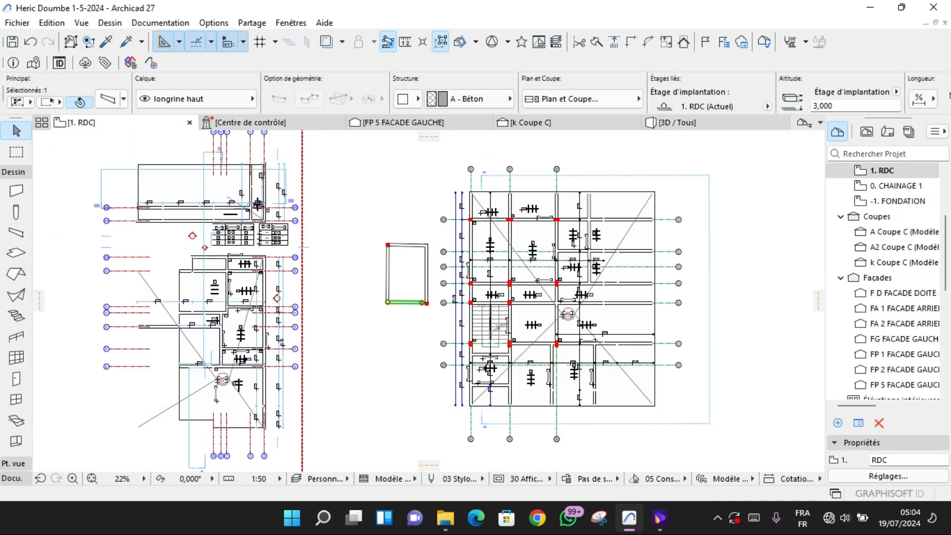
scroll(626, 317, "up", 3)
middle_click_drag(648, 231, 638, 262)
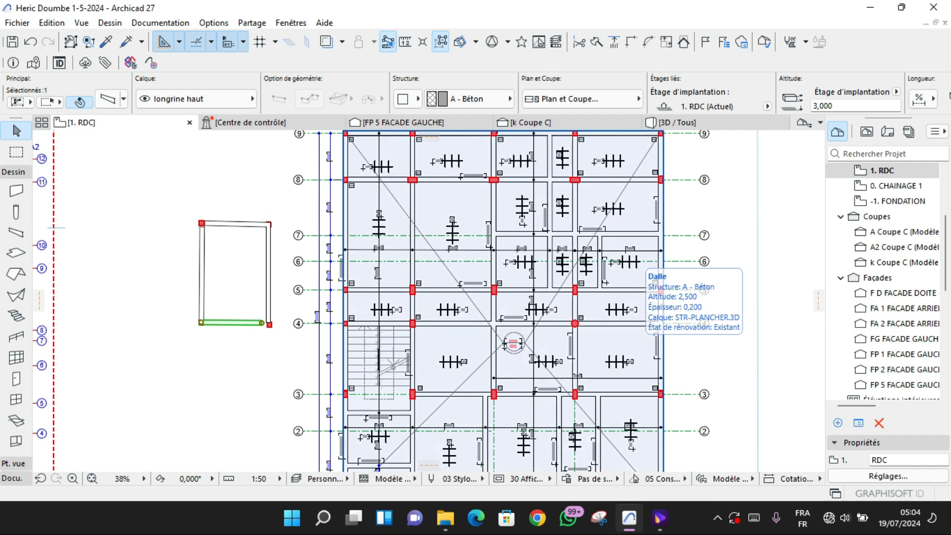
scroll(589, 324, "down", 1)
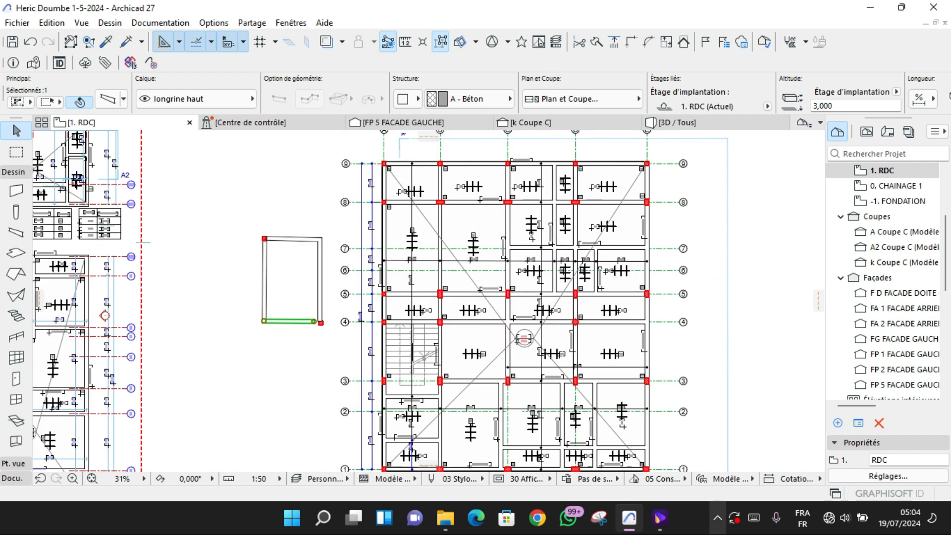
left_click(663, 478)
left_click(724, 465)
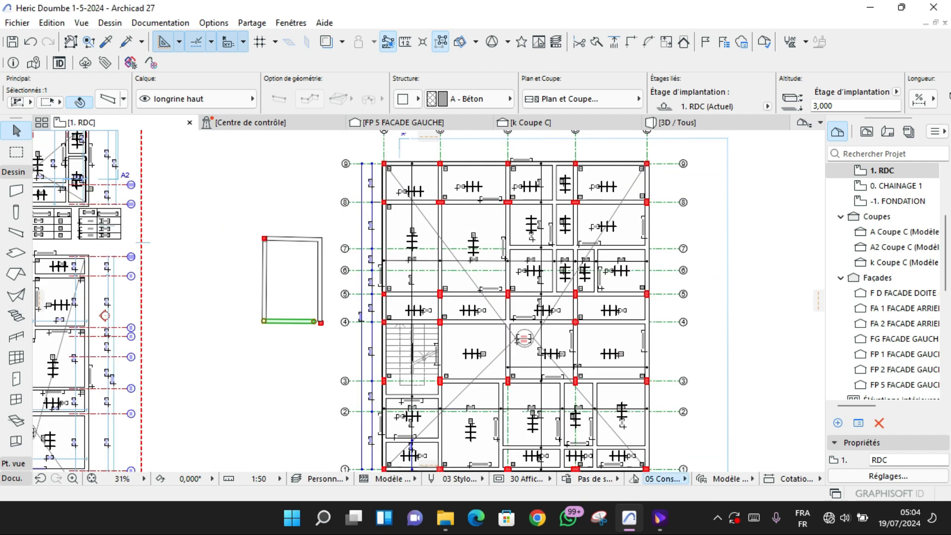
scroll(574, 322, "up", 2)
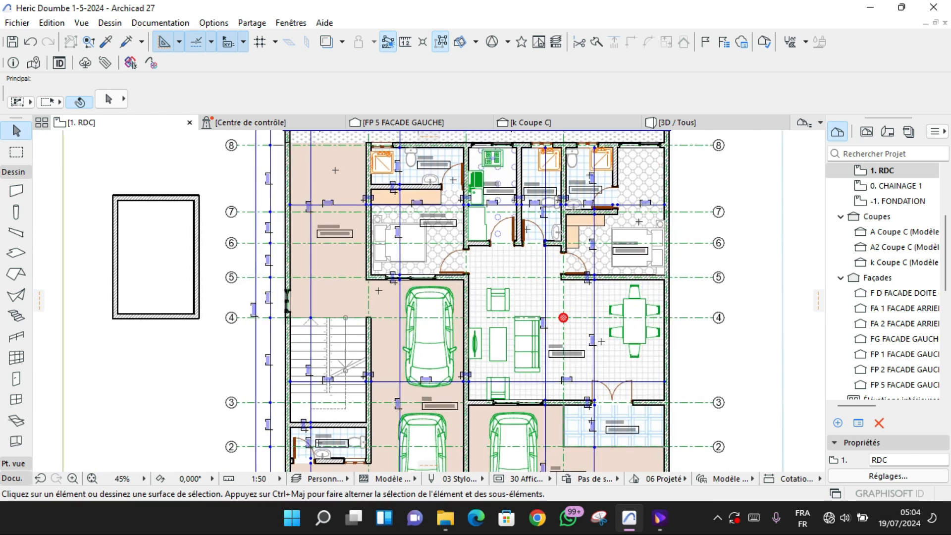
scroll(563, 317, "down", 2)
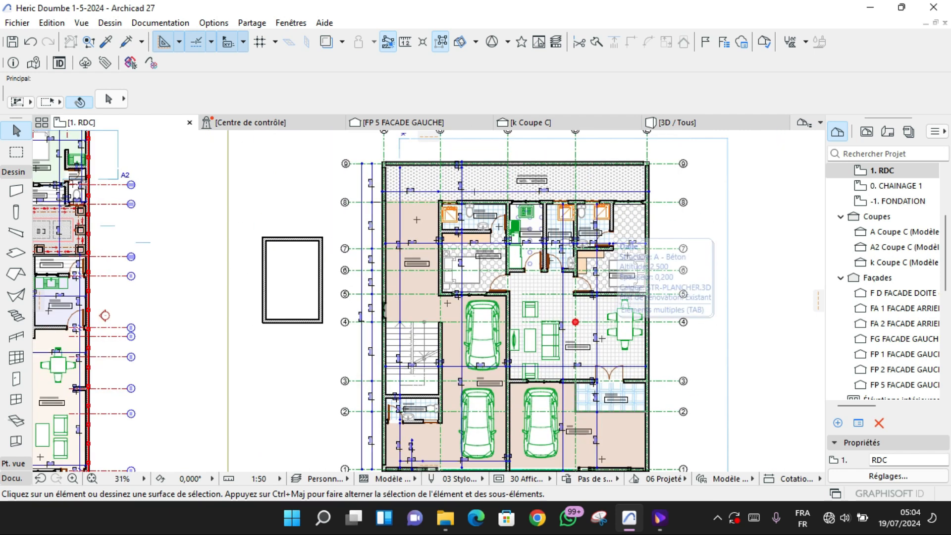